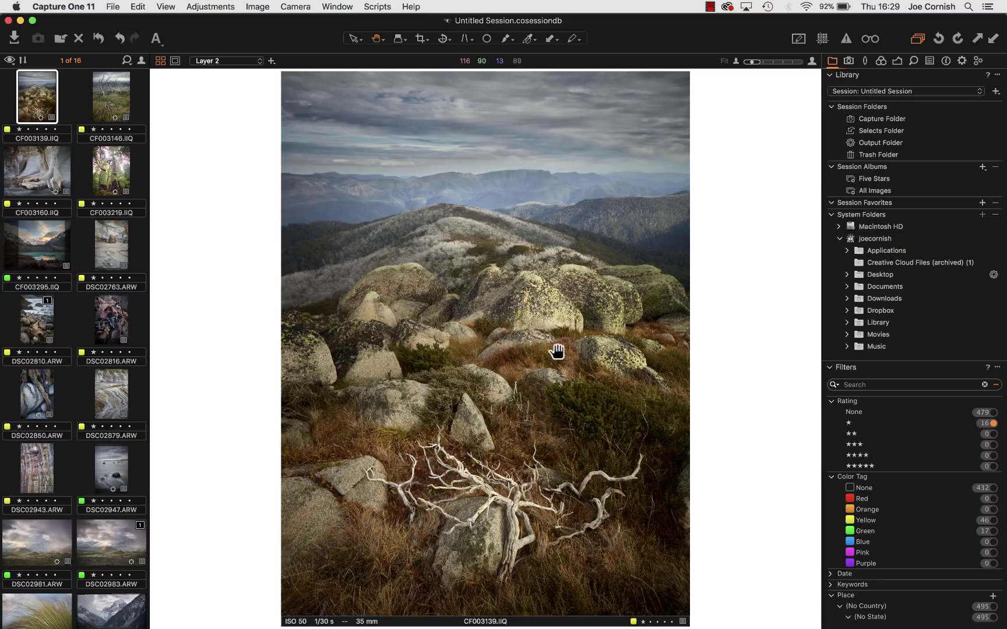
# Examine photo CF003139.IIQ at 100%, checking detail in the distant mountains, the tree-covered hillside and the foreground shrub
pyautogui.click(484, 180)
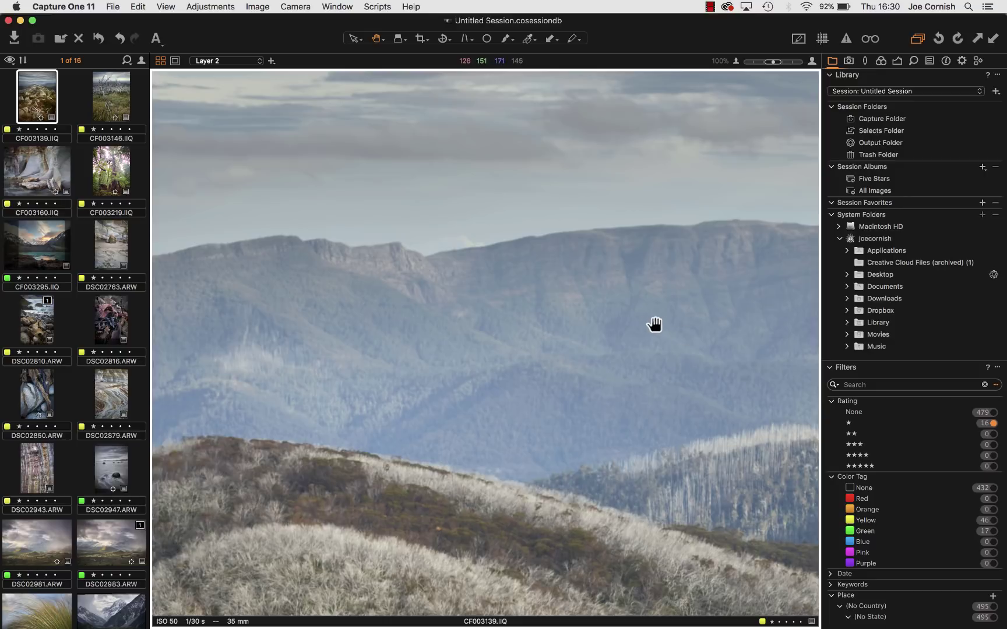
pyautogui.moveTo(654, 318); pyautogui.dragTo(521, 286)
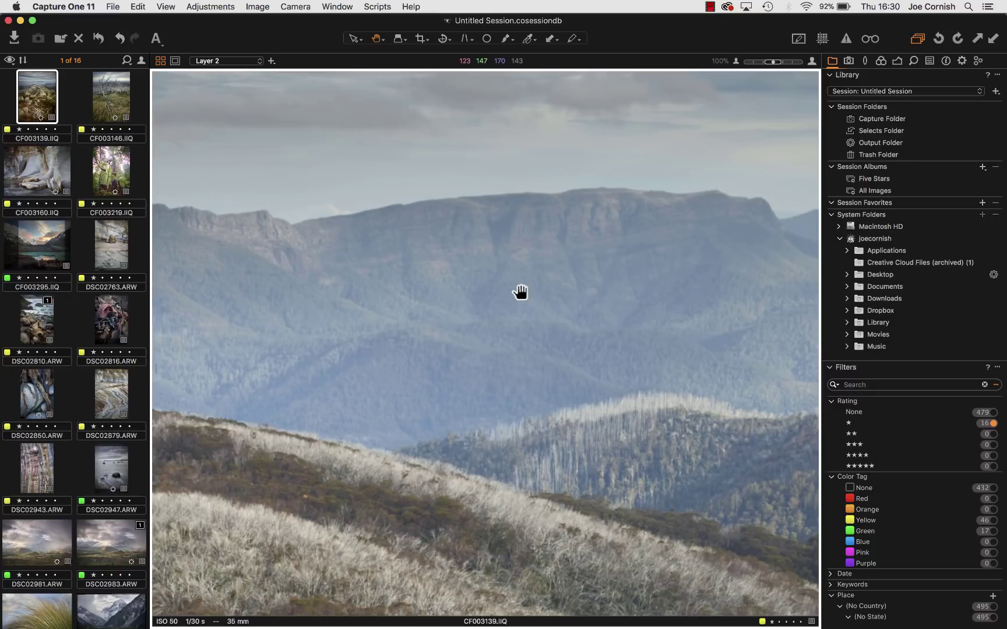
pyautogui.doubleClick(521, 286)
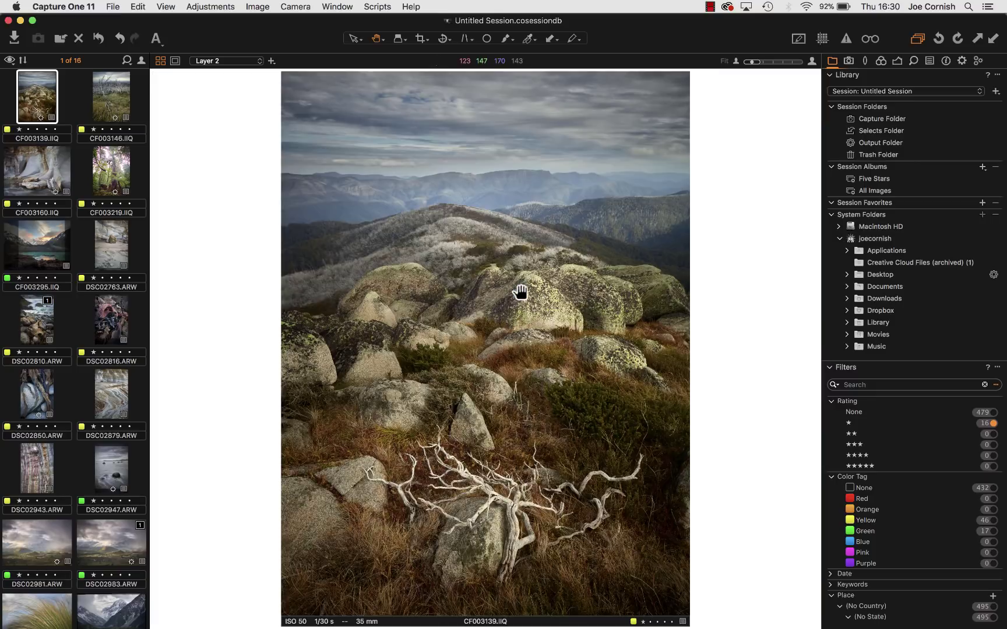
pyautogui.doubleClick(460, 236)
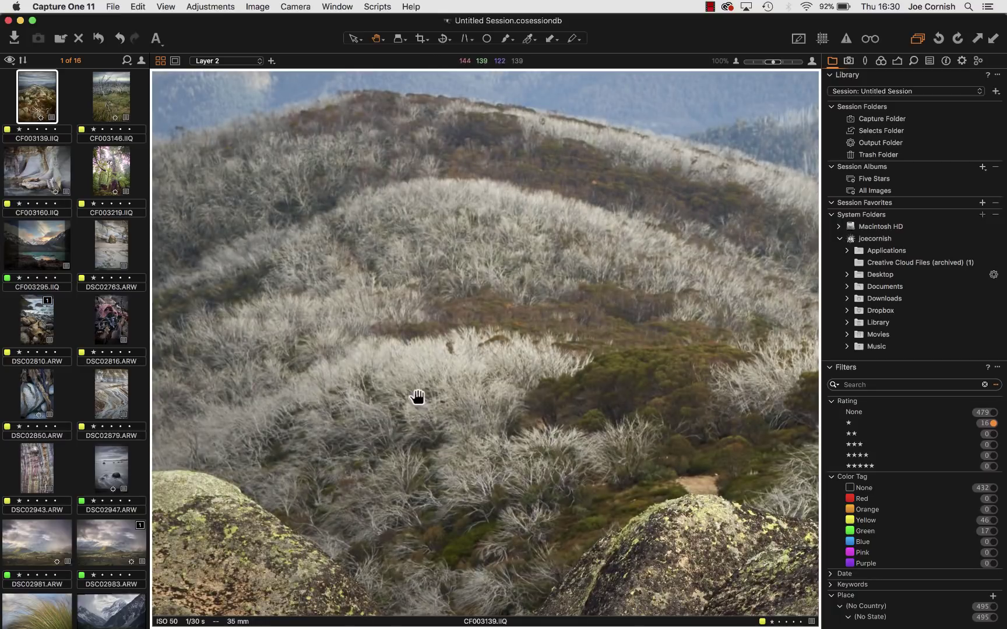
pyautogui.doubleClick(459, 394)
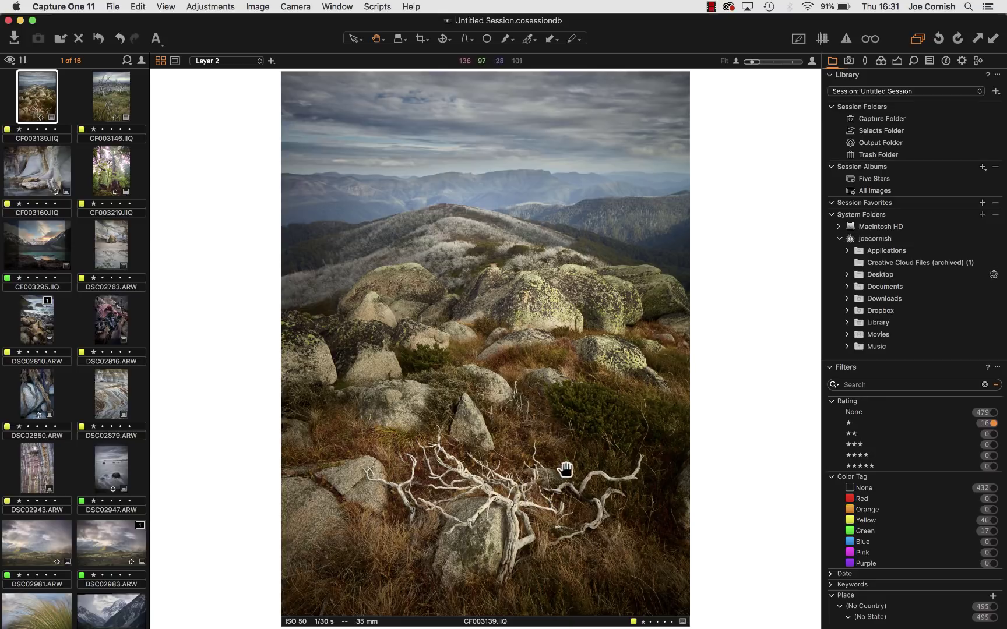
pyautogui.click(571, 398)
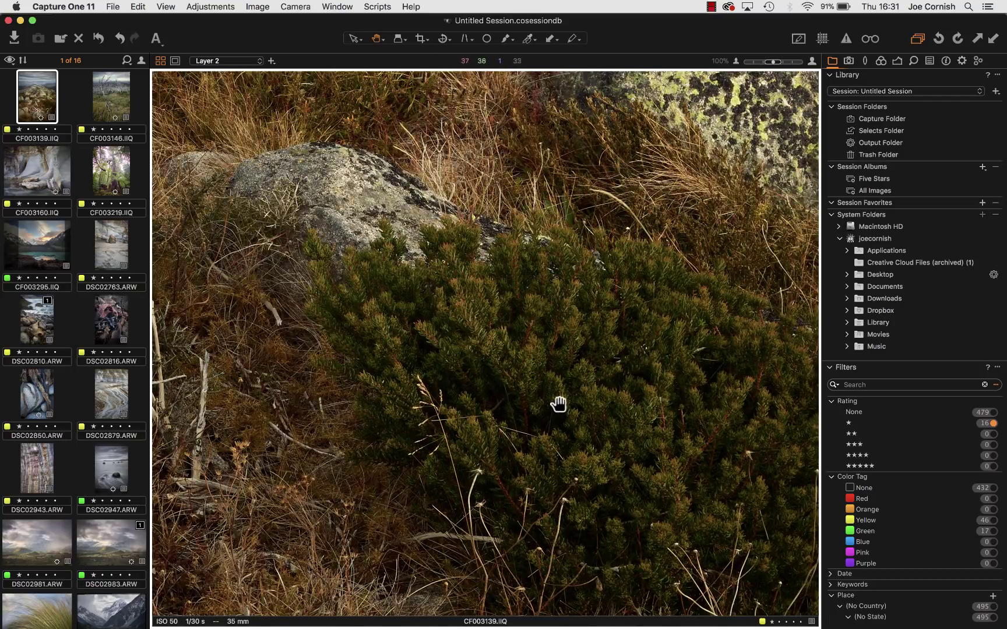
pyautogui.click(400, 497)
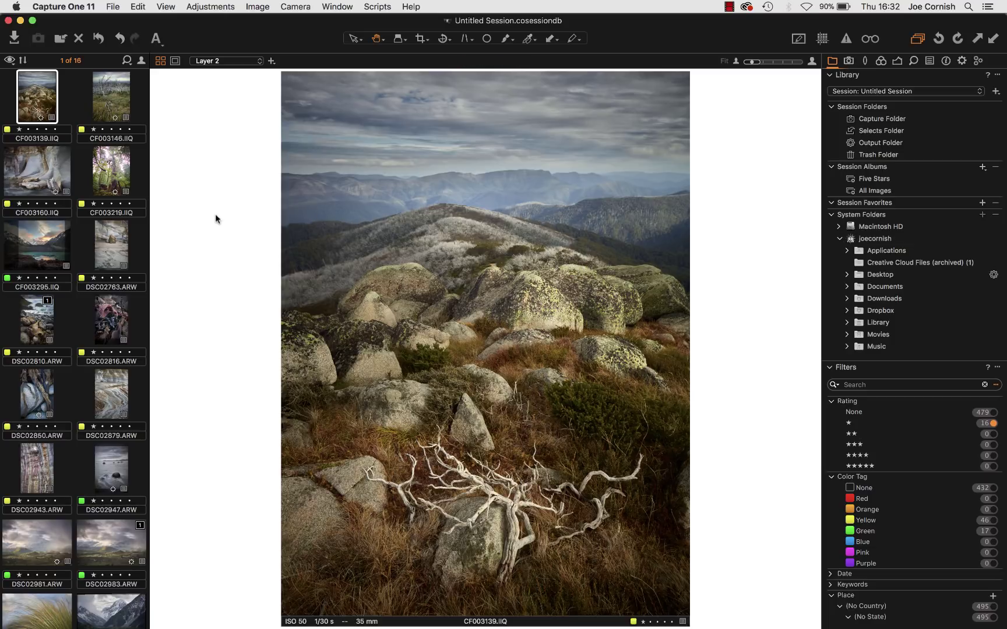
# Open photo CF003146.IIQ and examine the bare branches against the mountains and the foreground flowers at 100%
pyautogui.click(114, 100)
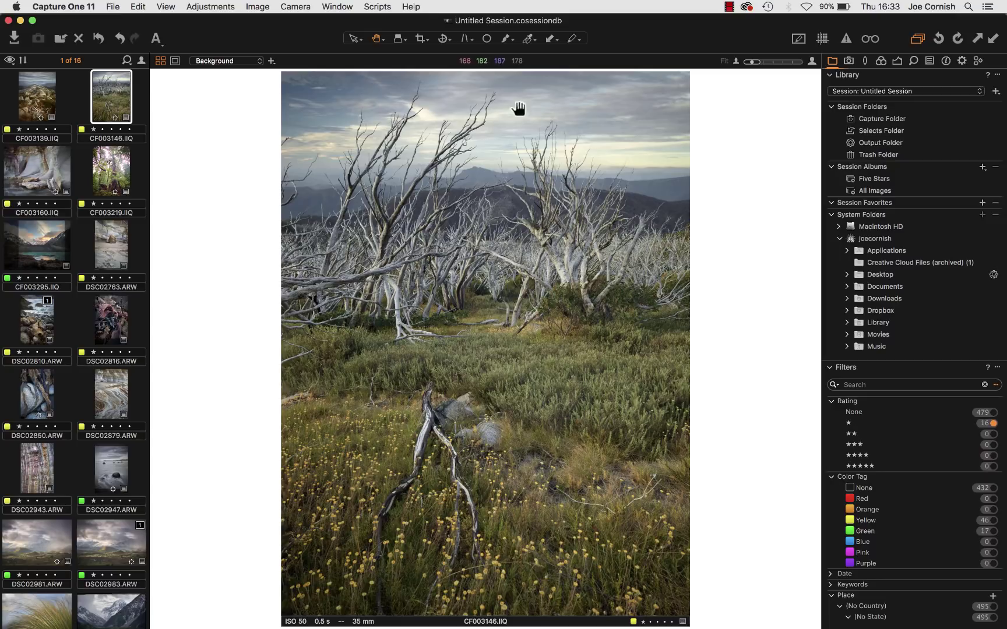
pyautogui.click(464, 166)
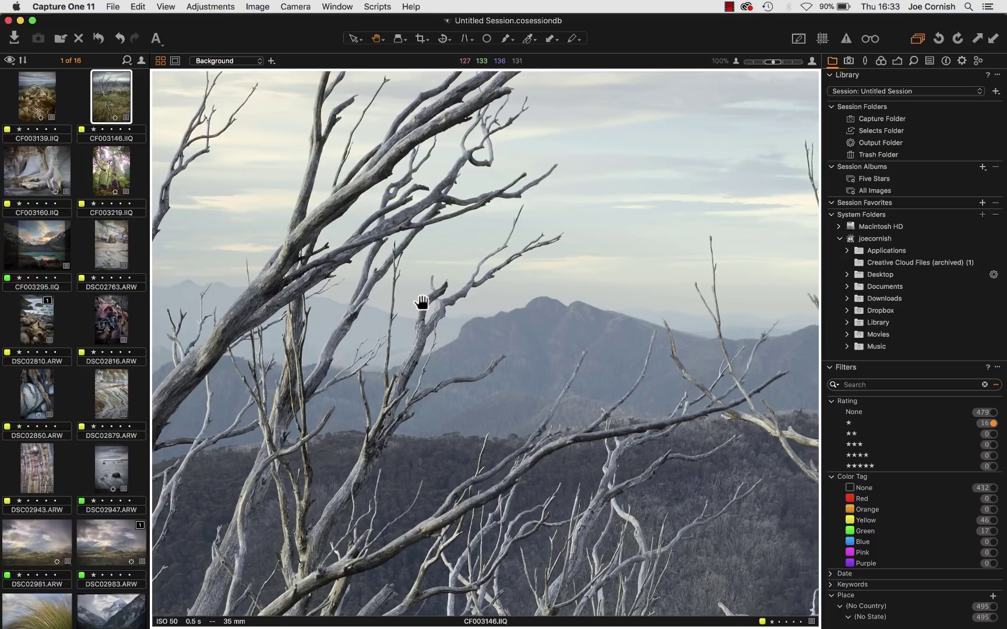
pyautogui.moveTo(422, 297); pyautogui.dragTo(532, 267)
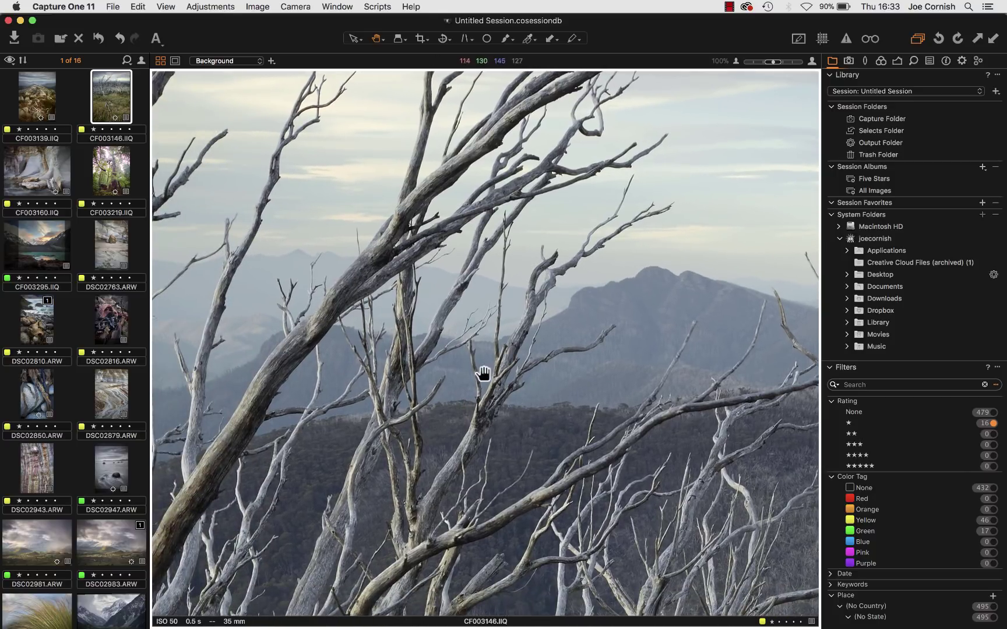
pyautogui.doubleClick(472, 378)
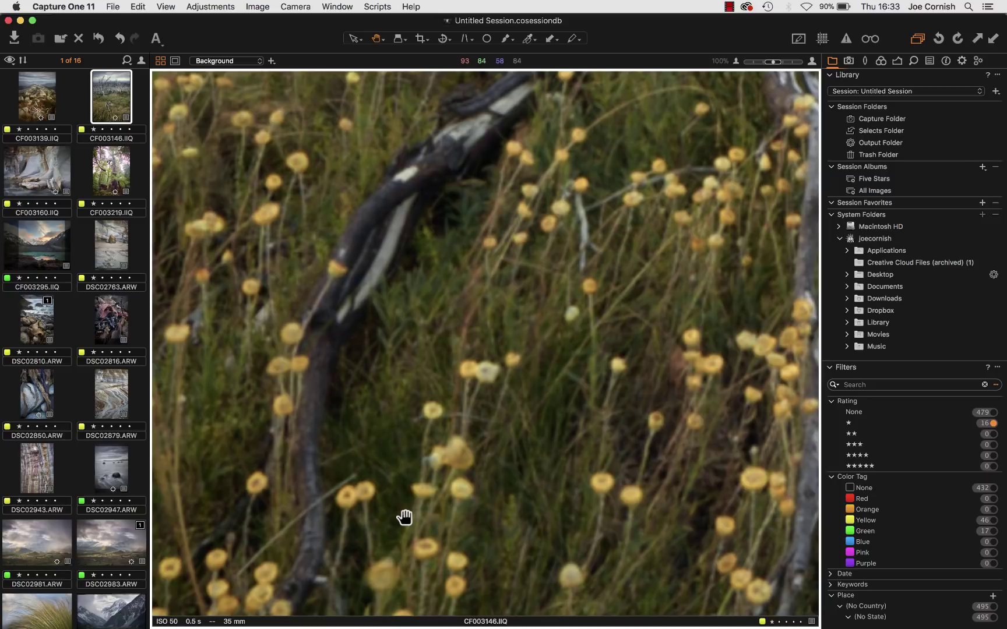
pyautogui.doubleClick(405, 514)
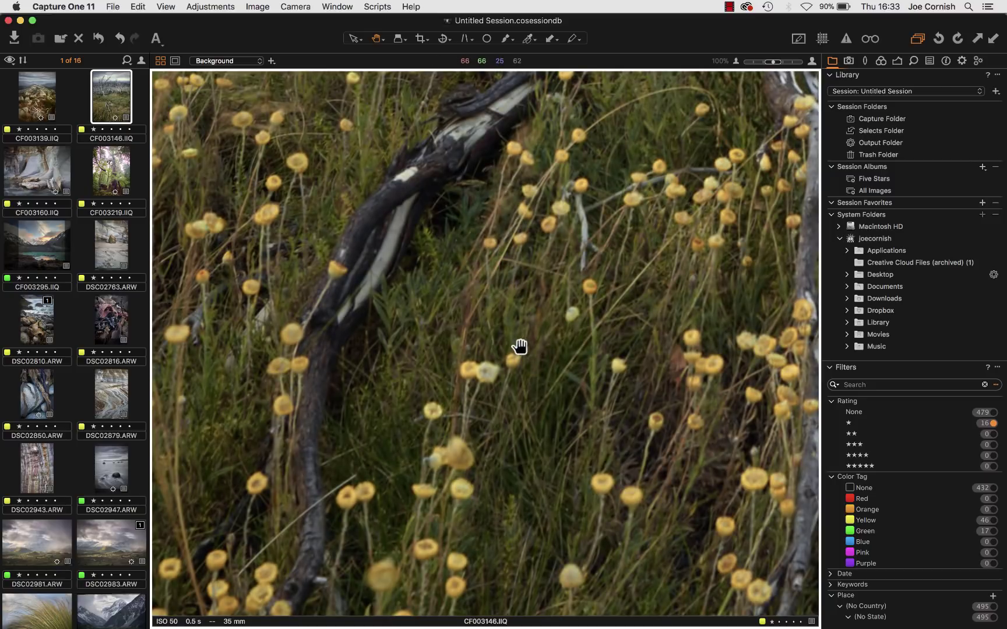
pyautogui.doubleClick(472, 300)
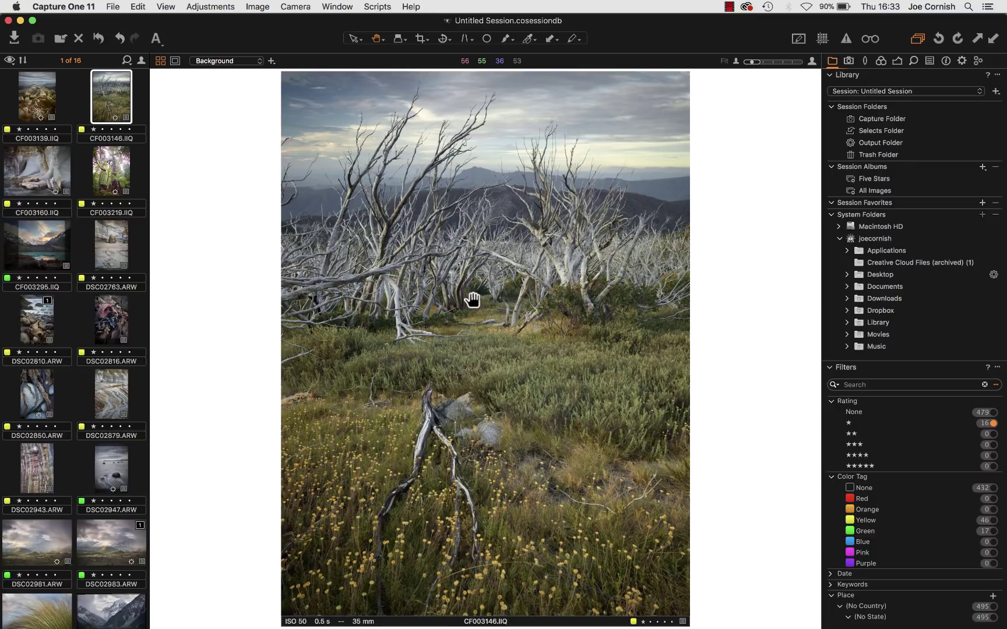
# Enable Black & White on CF003146.IIQ and set its vignetting amount to -1.12
pyautogui.click(880, 63)
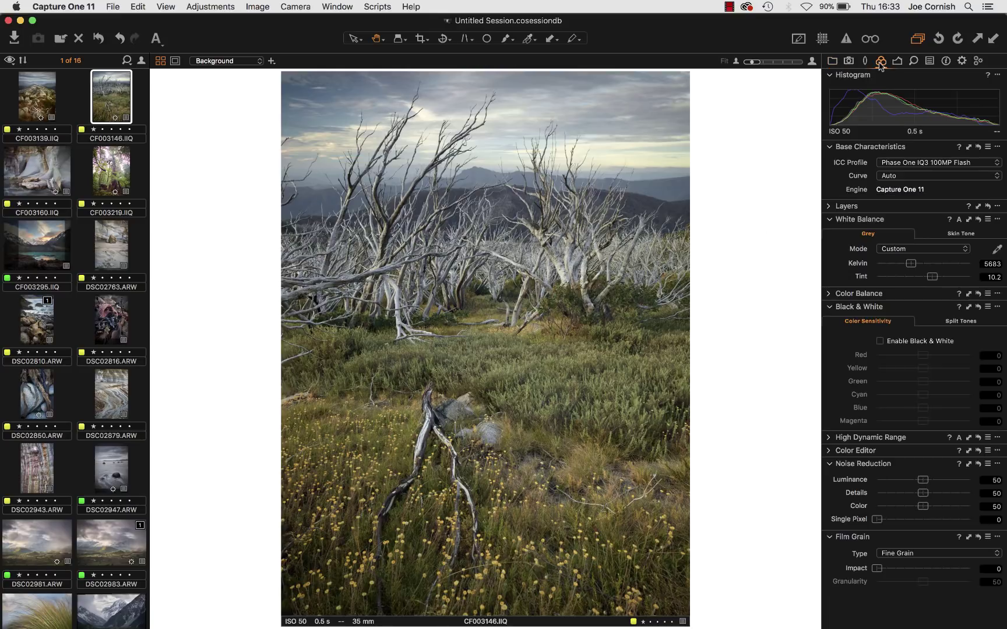
pyautogui.click(880, 342)
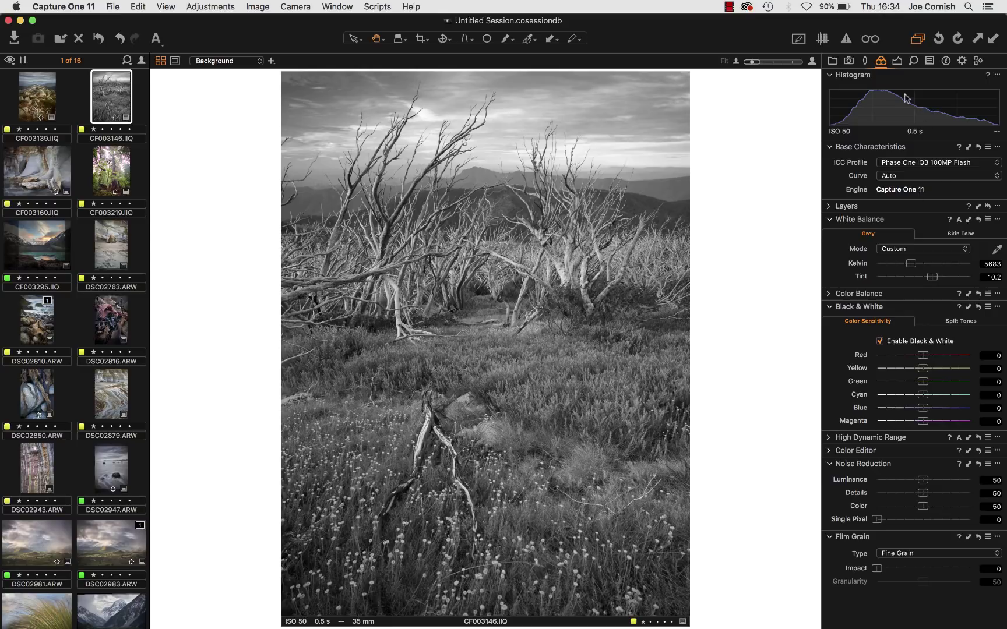
pyautogui.click(913, 62)
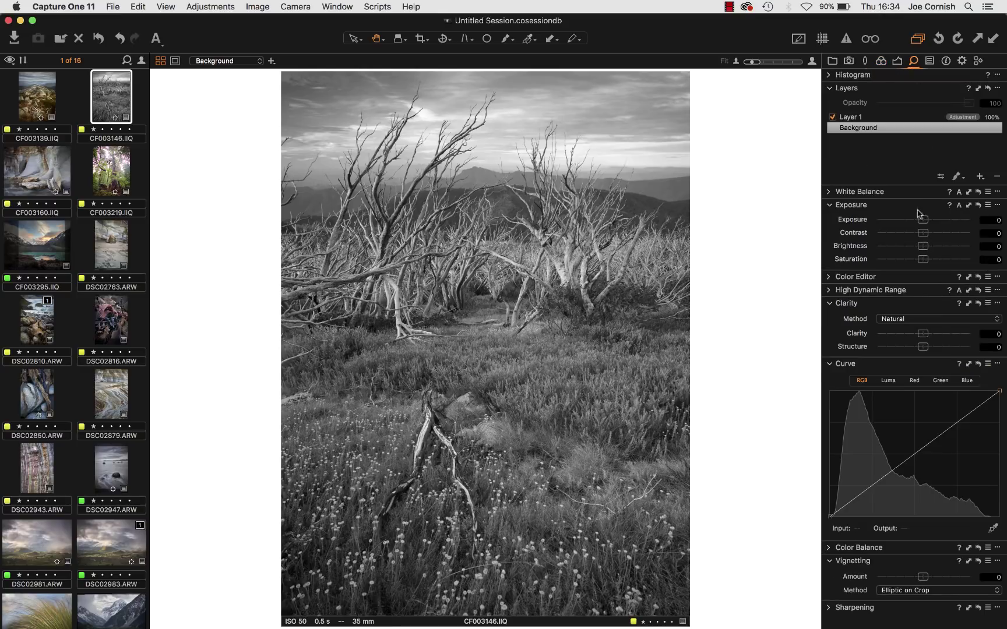
pyautogui.click(907, 622)
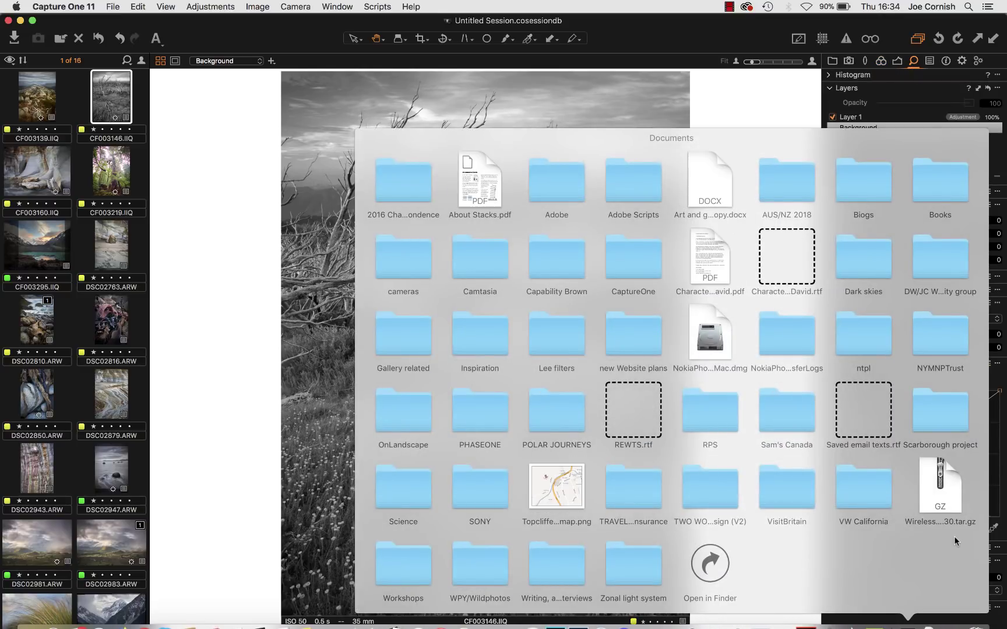
pyautogui.click(743, 117)
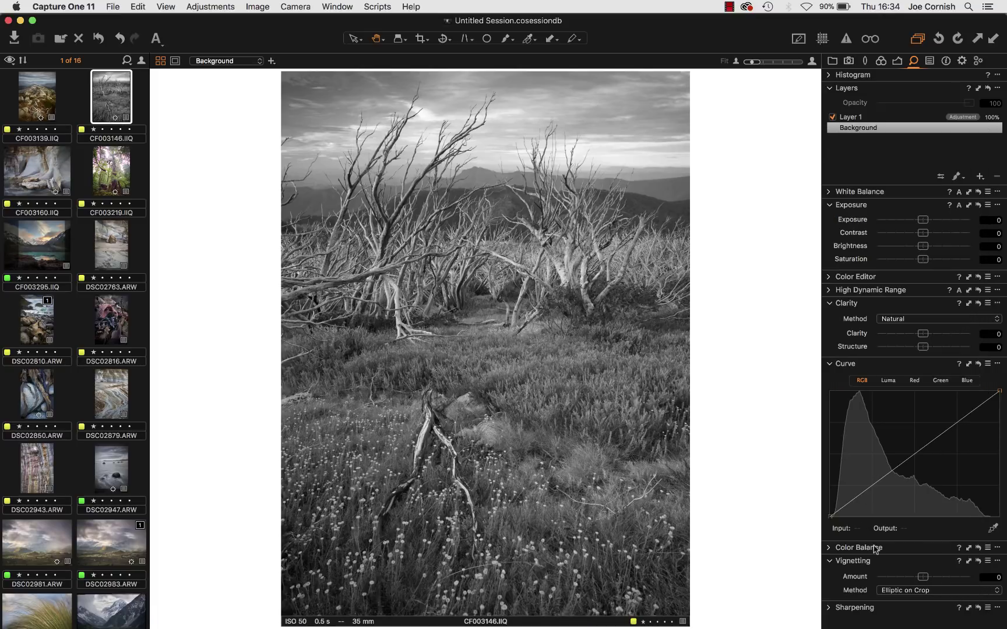
pyautogui.moveTo(922, 575)
pyautogui.mouseDown()
pyautogui.moveTo(899, 575)
pyautogui.moveTo(909, 575)
pyautogui.mouseUp()
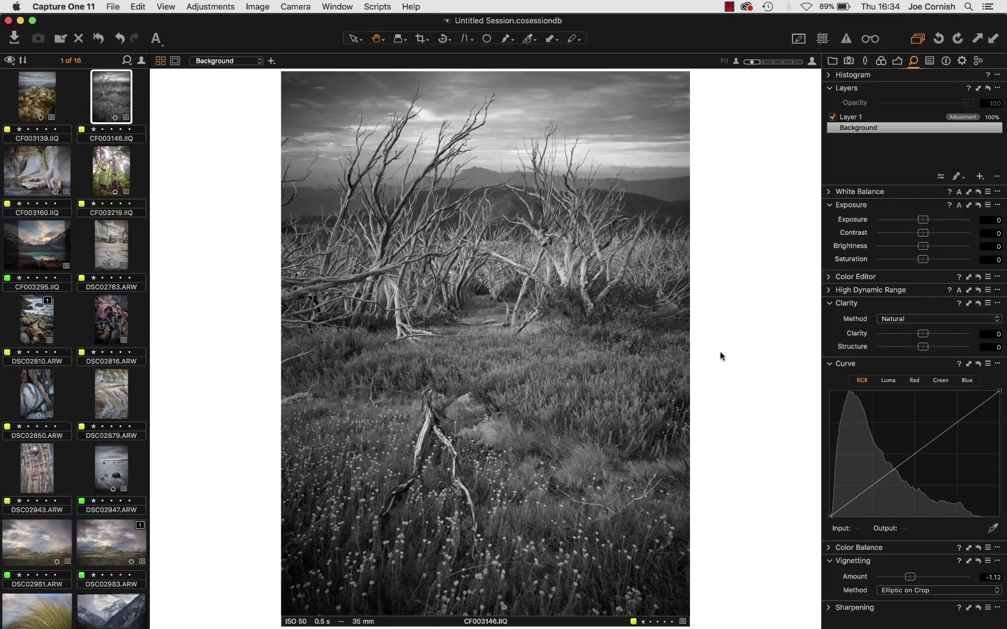
# Inspect the twisted tree trunks at 100% and turn Black & White off for CF003146.IIQ
pyautogui.doubleClick(424, 300)
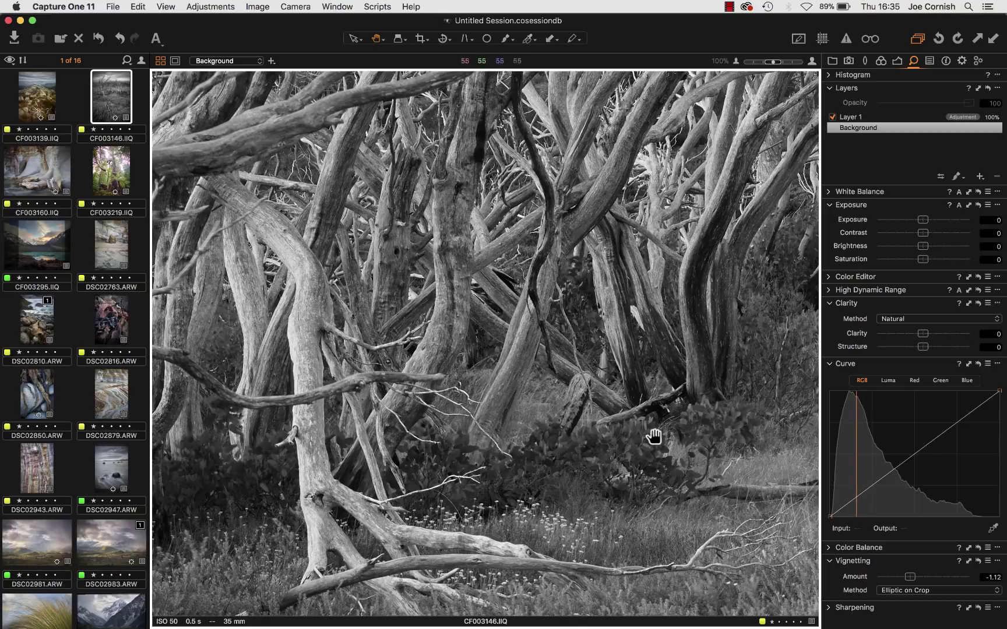
pyautogui.moveTo(705, 423); pyautogui.dragTo(411, 422)
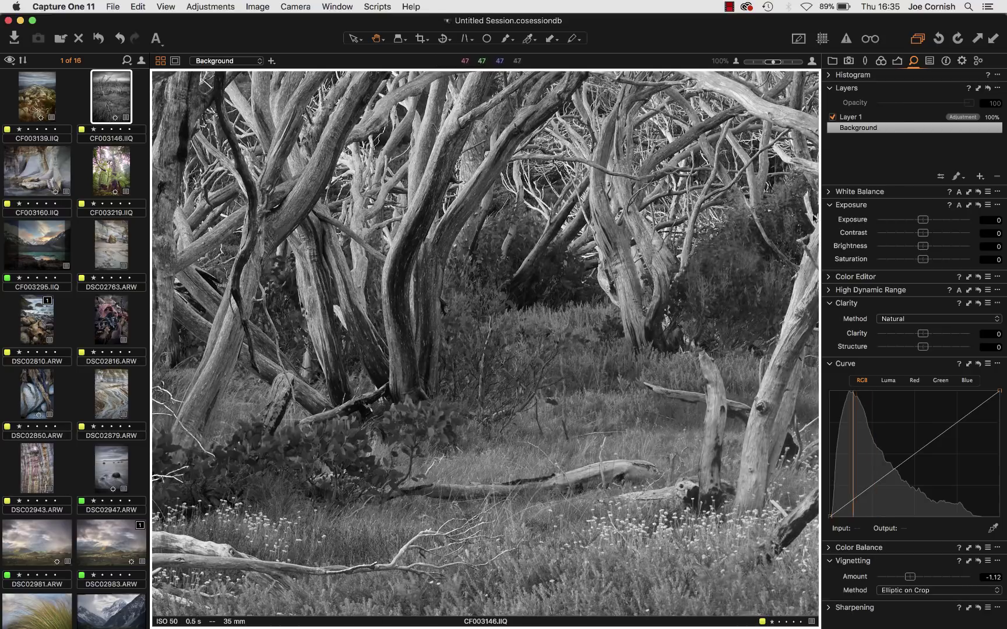
pyautogui.click(880, 60)
pyautogui.click(881, 341)
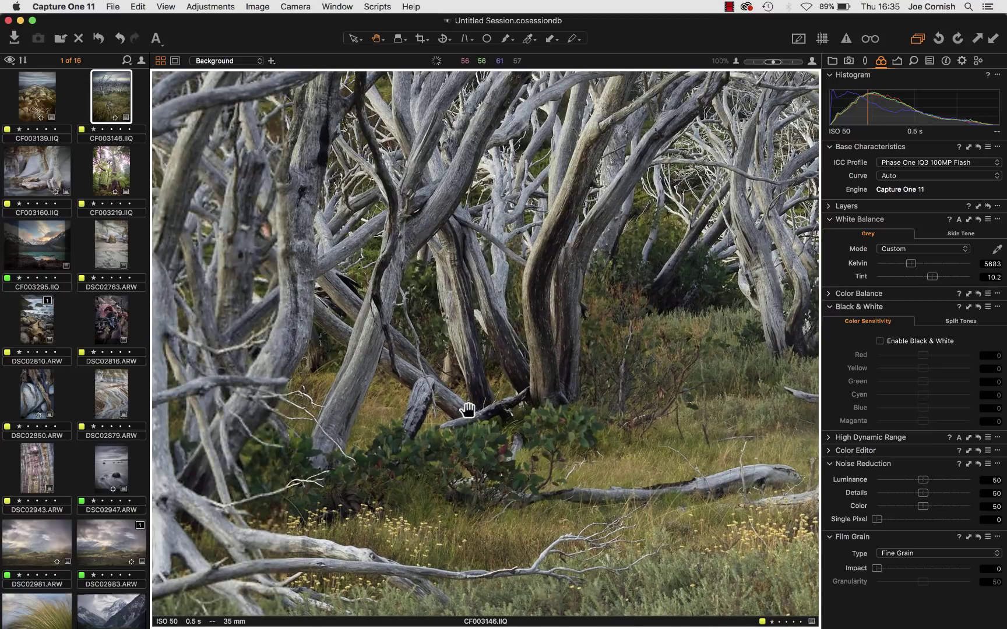
pyautogui.press('super+0')
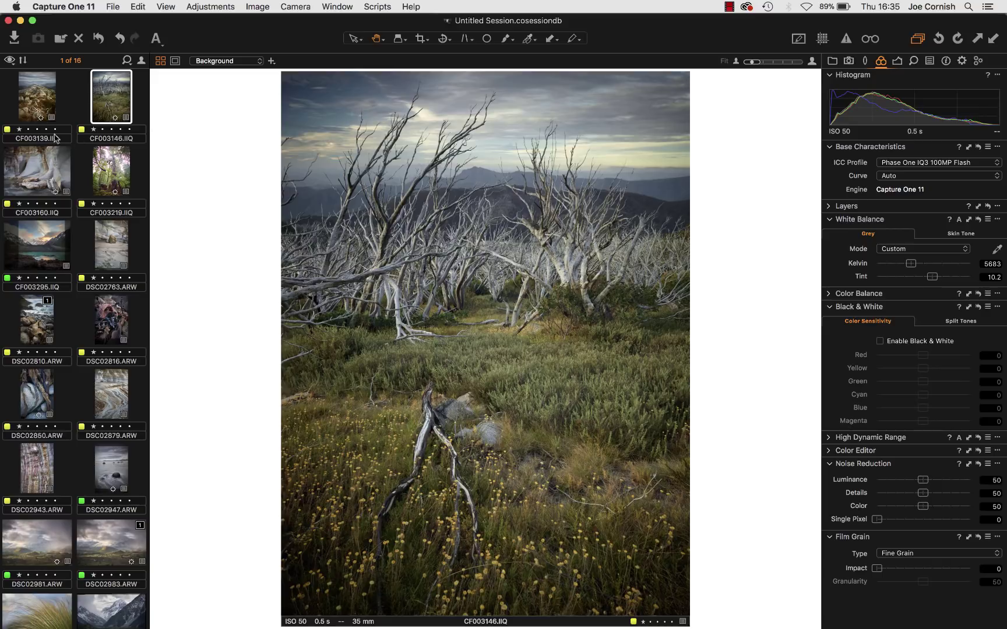
# View the rock formation photo CF003160.IIQ and the rainforest photo CF003219.IIQ, examining the mossy tree trunk at 100%
pyautogui.click(38, 164)
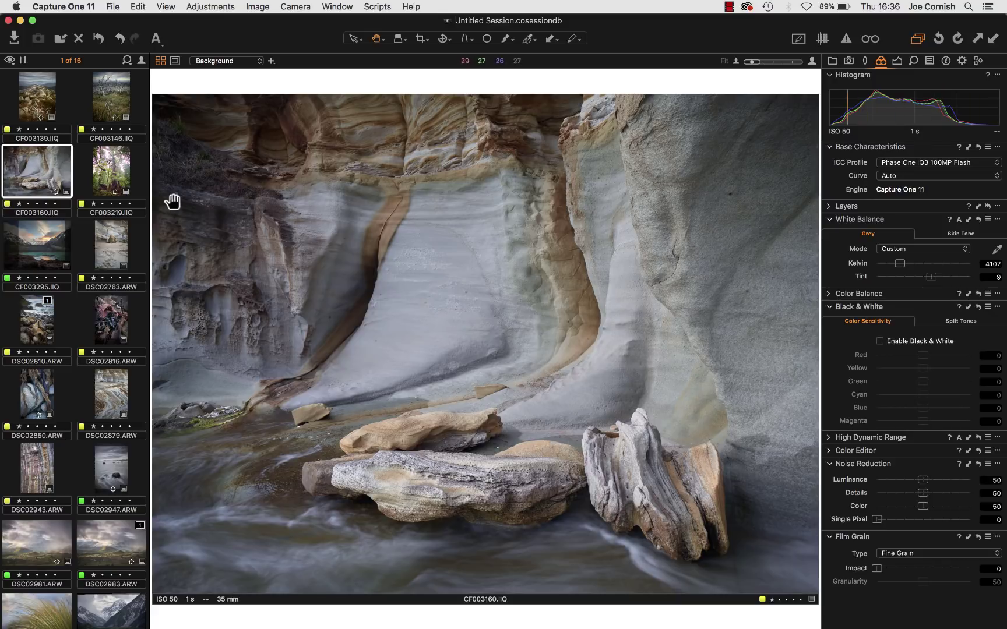
pyautogui.click(110, 173)
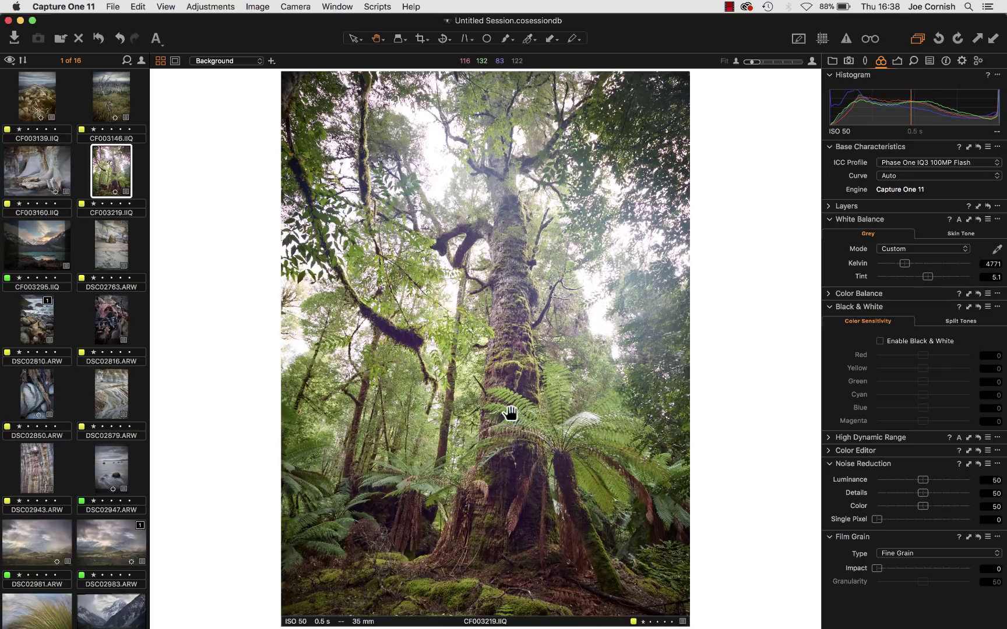
pyautogui.click(506, 346)
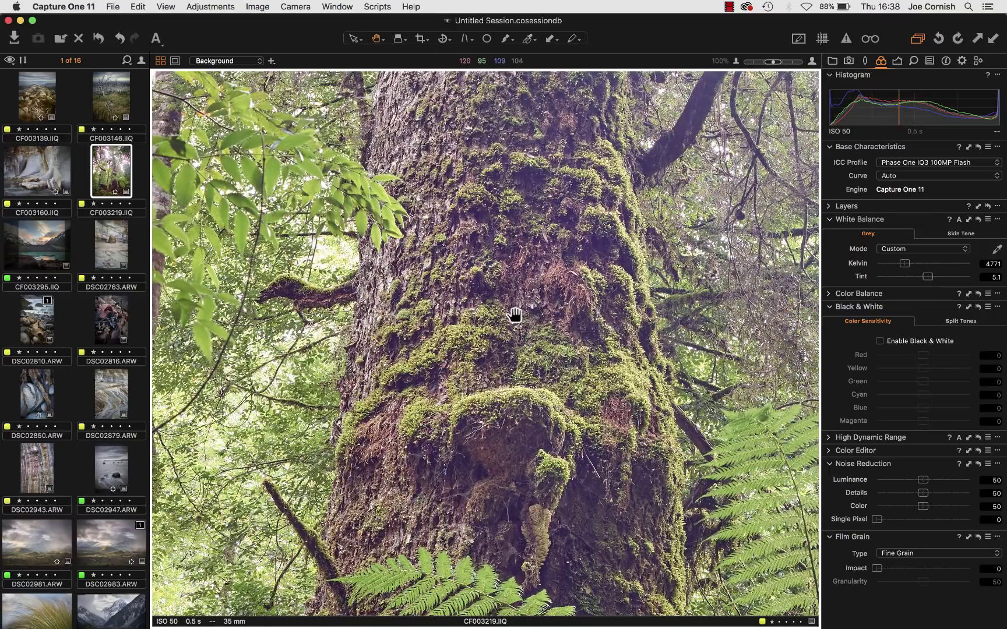
pyautogui.moveTo(514, 306); pyautogui.dragTo(539, 445)
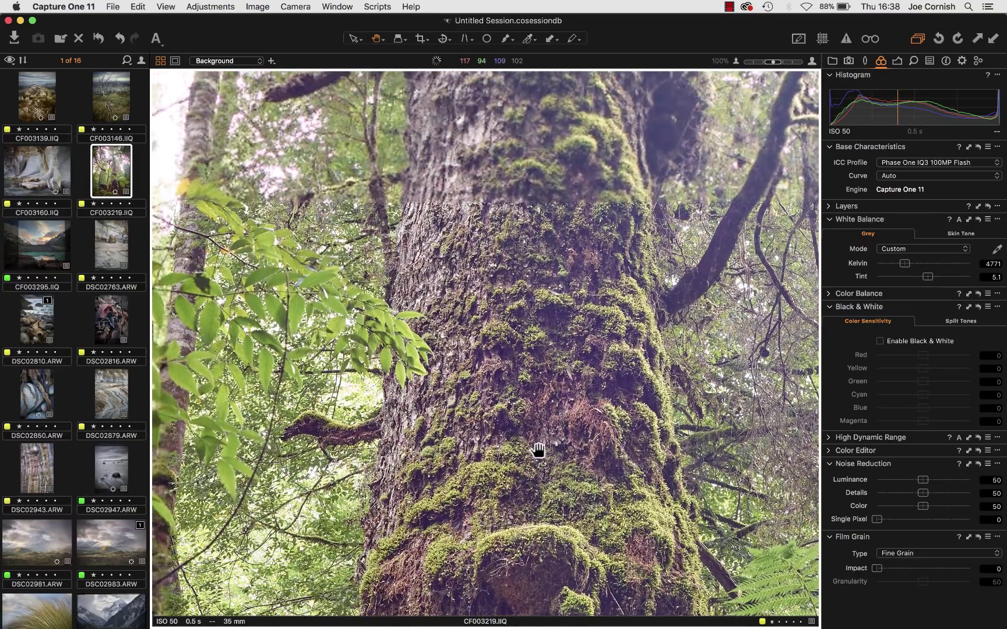
pyautogui.click(538, 444)
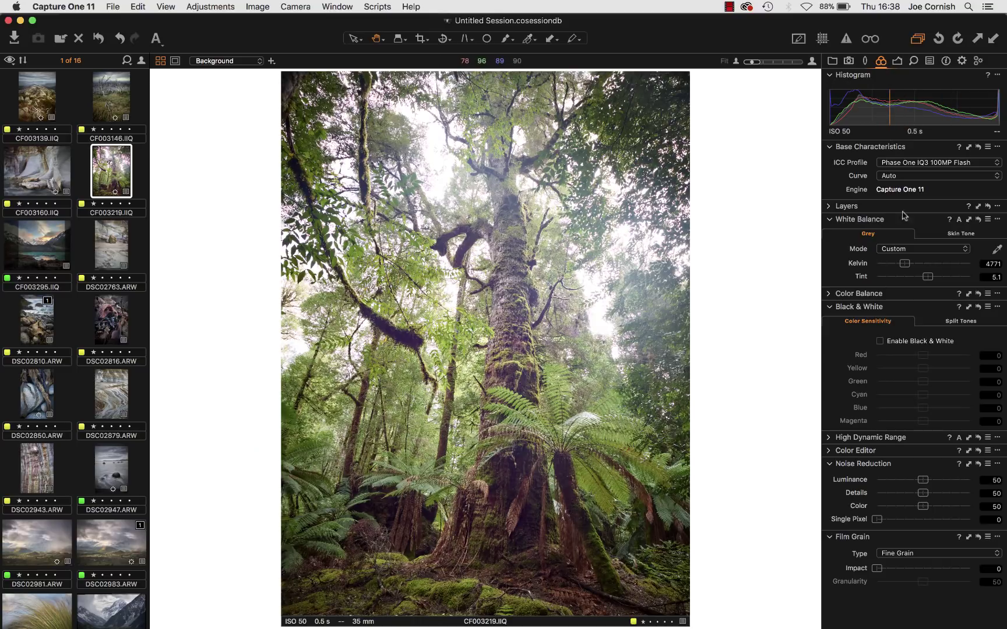
# Enable Black & White on CF003219.IIQ and check its clipped highlights with the exposure warning overlay
pyautogui.click(880, 341)
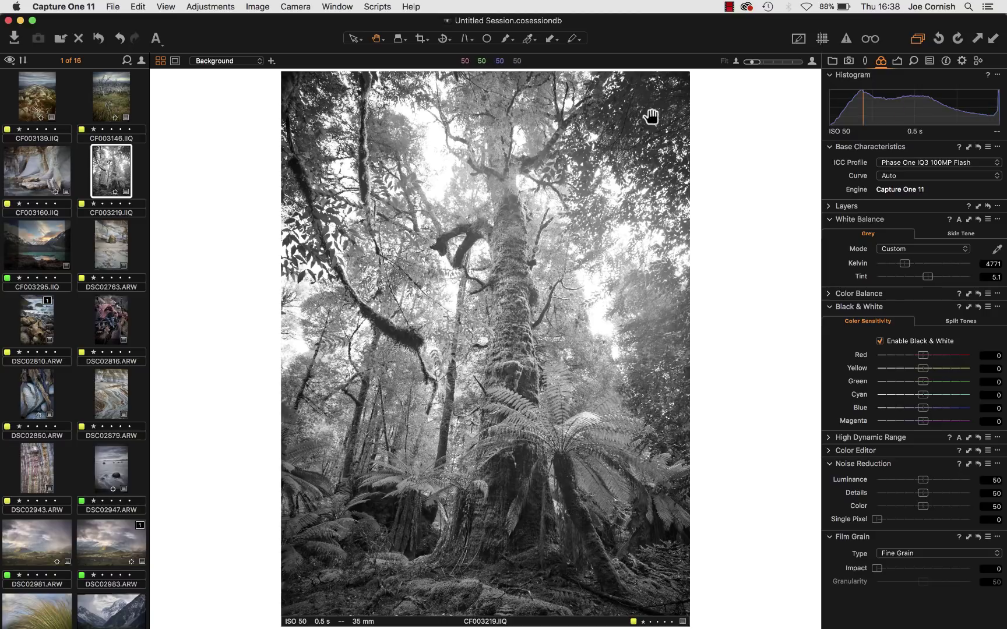
pyautogui.click(846, 39)
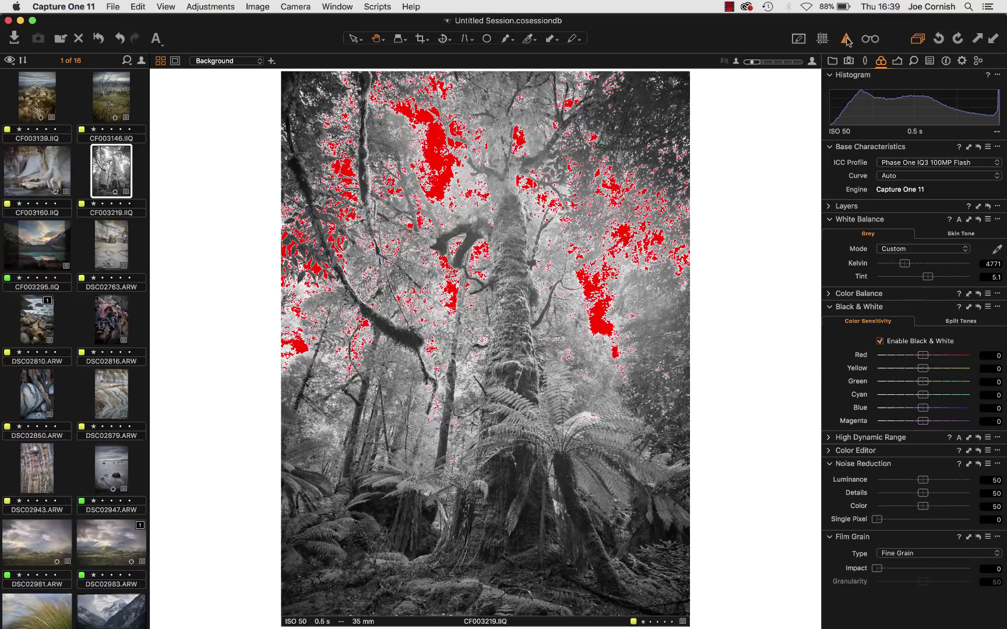
pyautogui.click(846, 40)
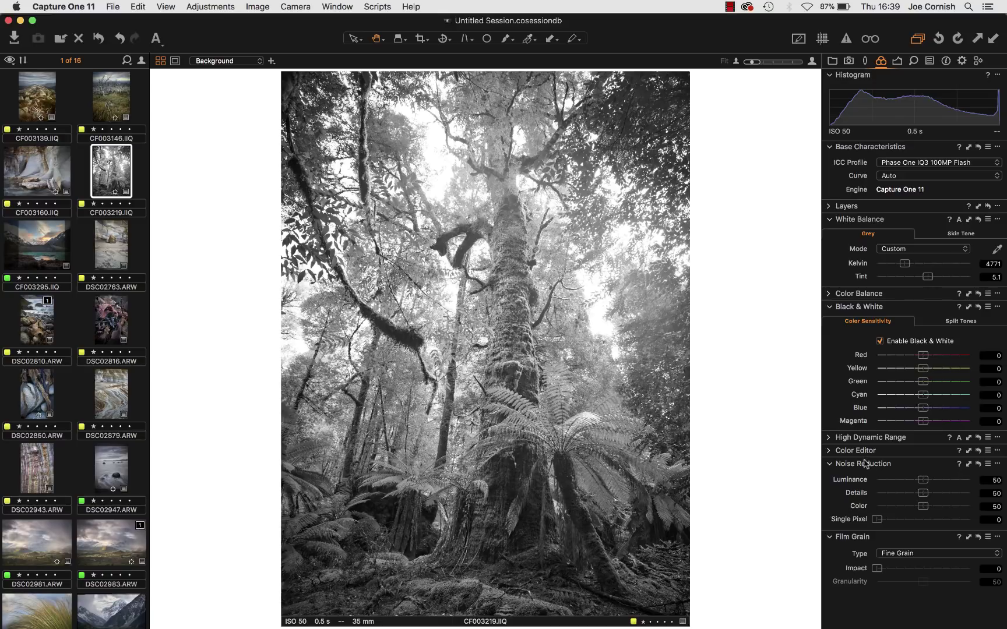
# Compare the tree canopy of CF003219.IIQ at 100% with Clarity at 0 and -100, leaving Clarity reset to 0
pyautogui.click(918, 63)
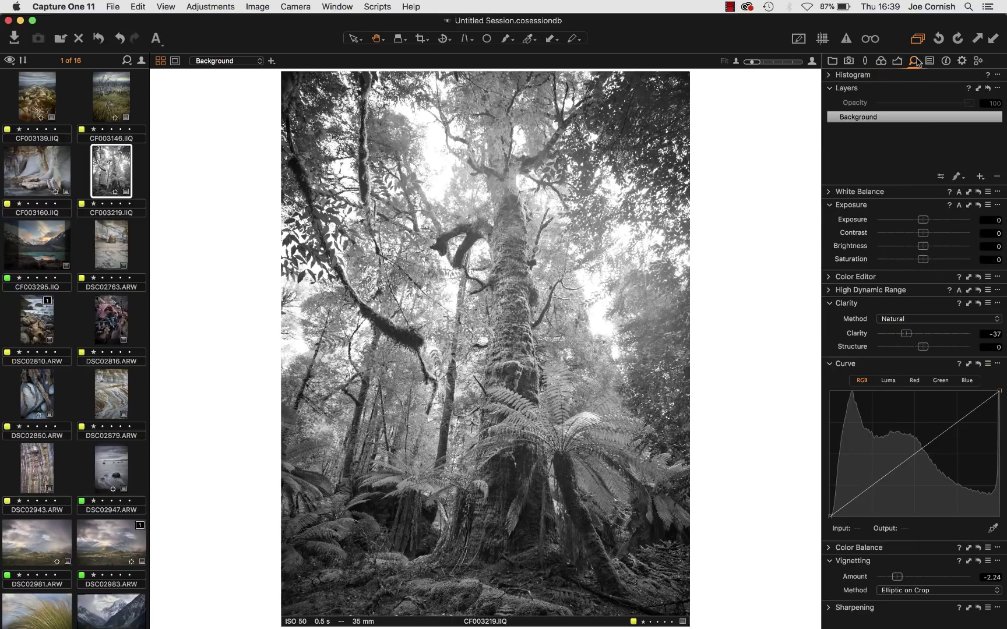
pyautogui.doubleClick(906, 334)
pyautogui.doubleClick(478, 158)
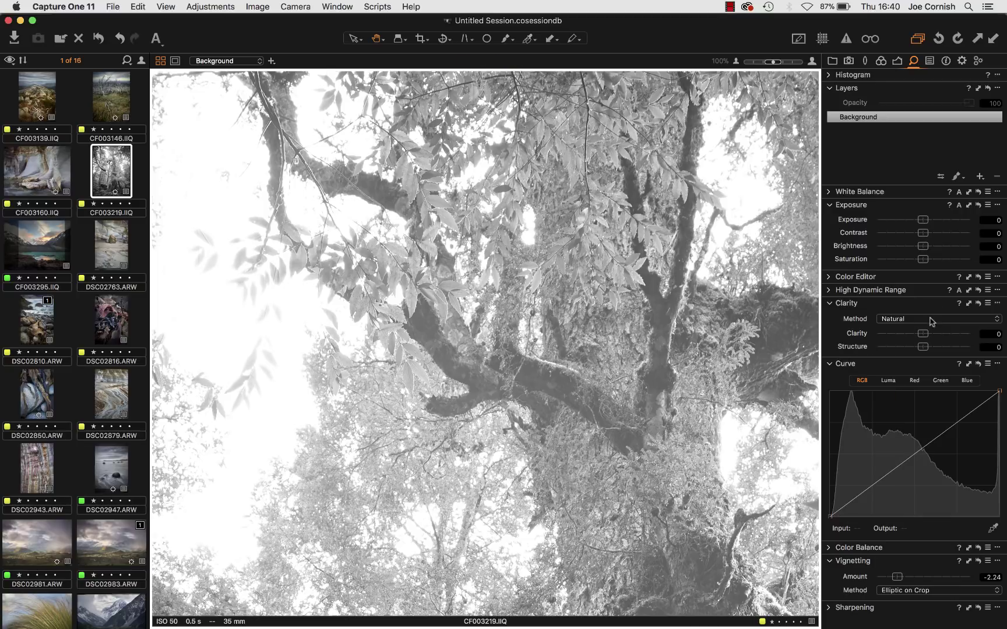
pyautogui.moveTo(922, 334); pyautogui.dragTo(834, 343)
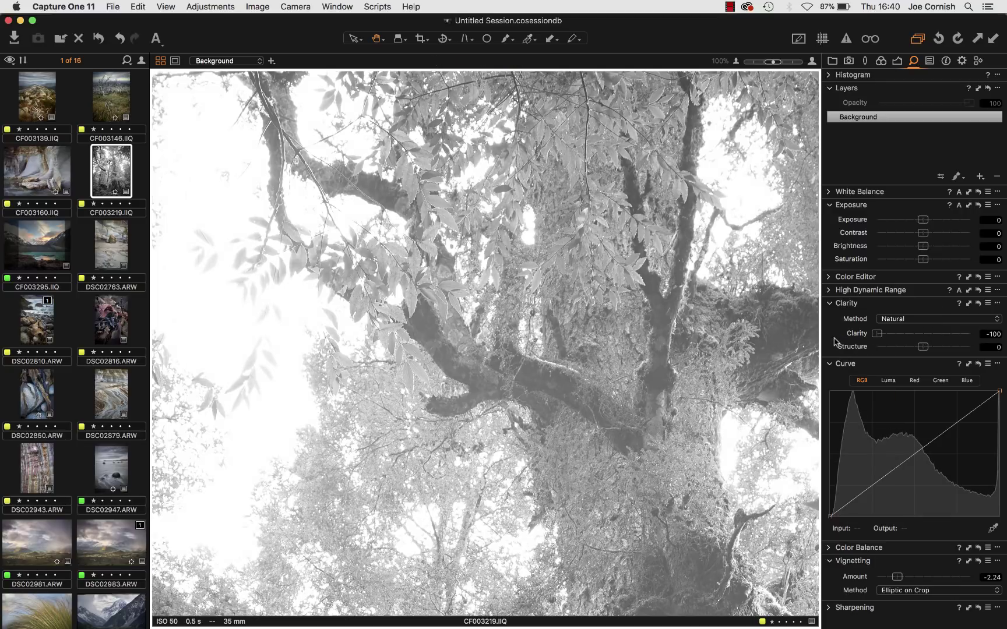
pyautogui.doubleClick(877, 334)
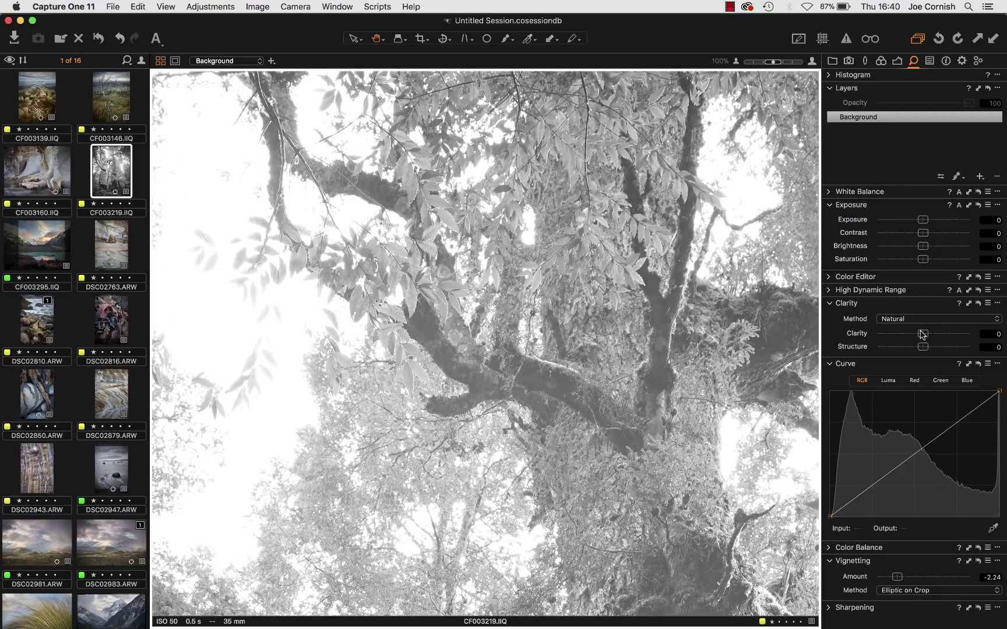
# Test Clarity at 100 on CF003219.IIQ, view the whole image, and reset Clarity to 0
pyautogui.moveTo(923, 334); pyautogui.dragTo(1004, 320)
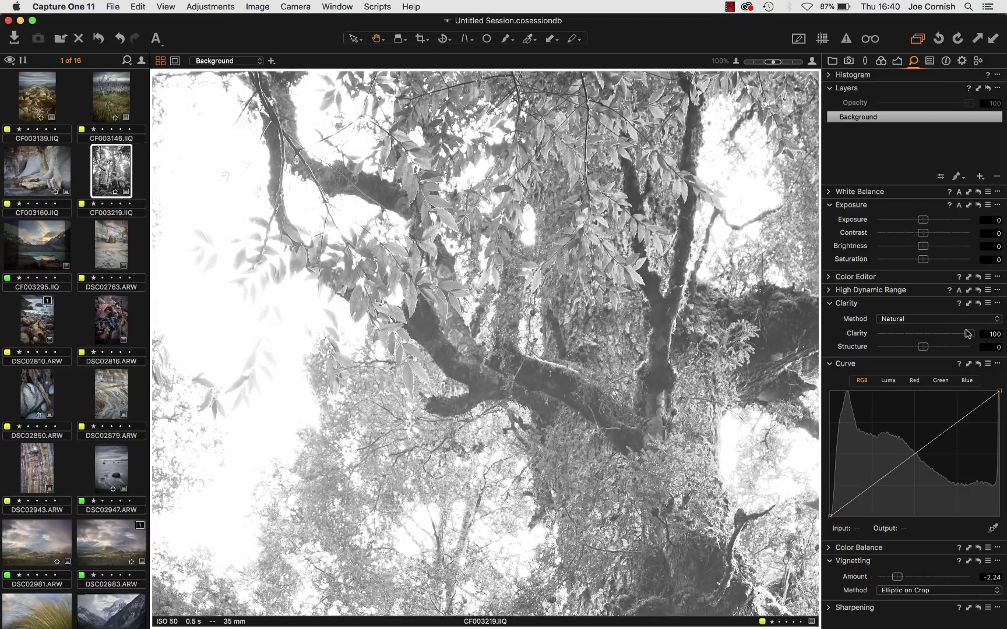
pyautogui.doubleClick(612, 337)
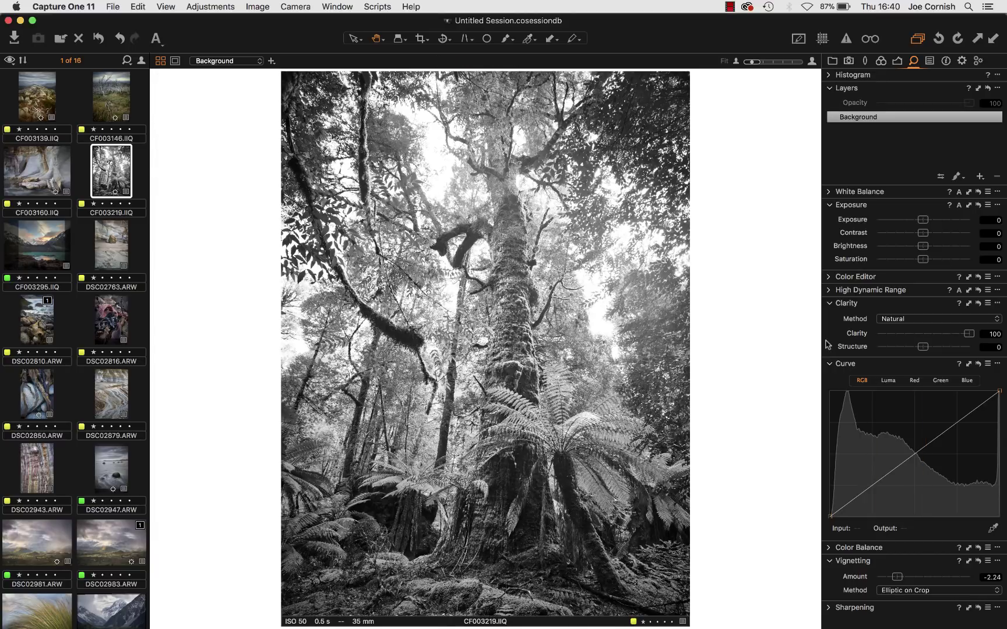
pyautogui.doubleClick(969, 334)
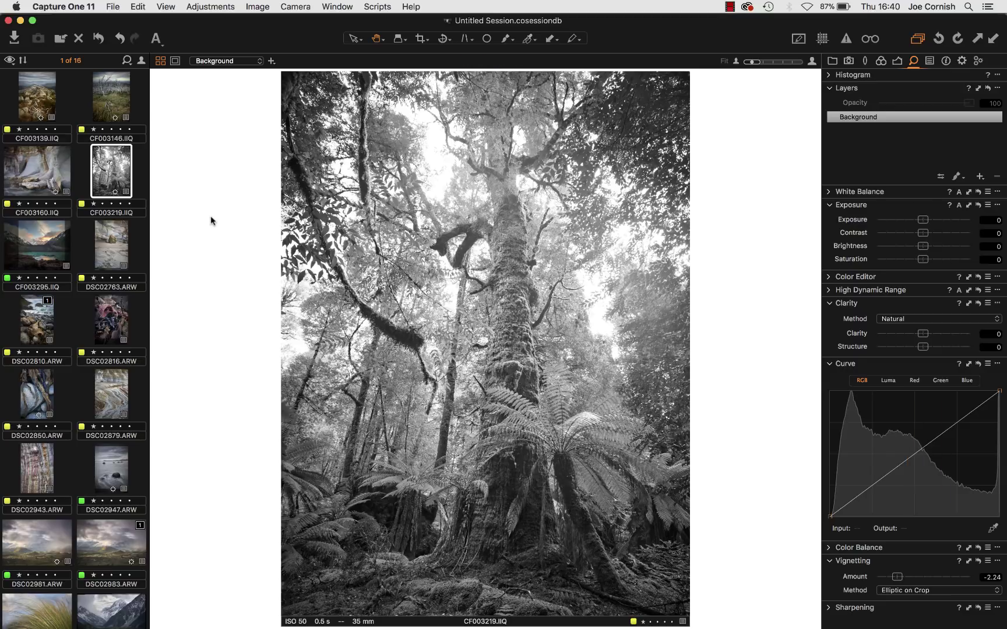
# View DSC02763.ARW and examine its foreground rock patterns, central boulder and layered cliff face at 100%
pyautogui.click(114, 250)
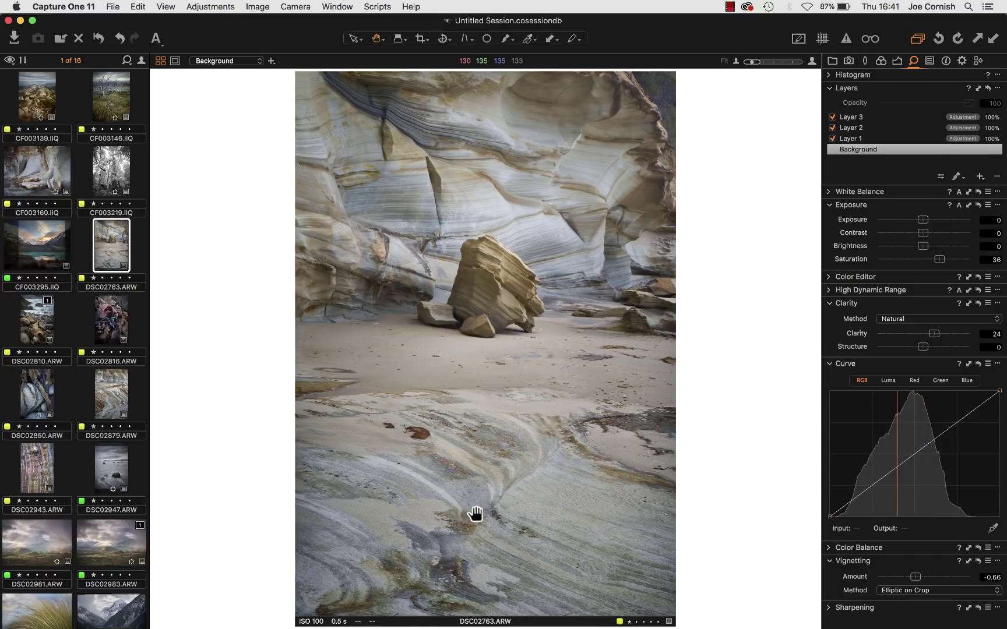
pyautogui.click(500, 483)
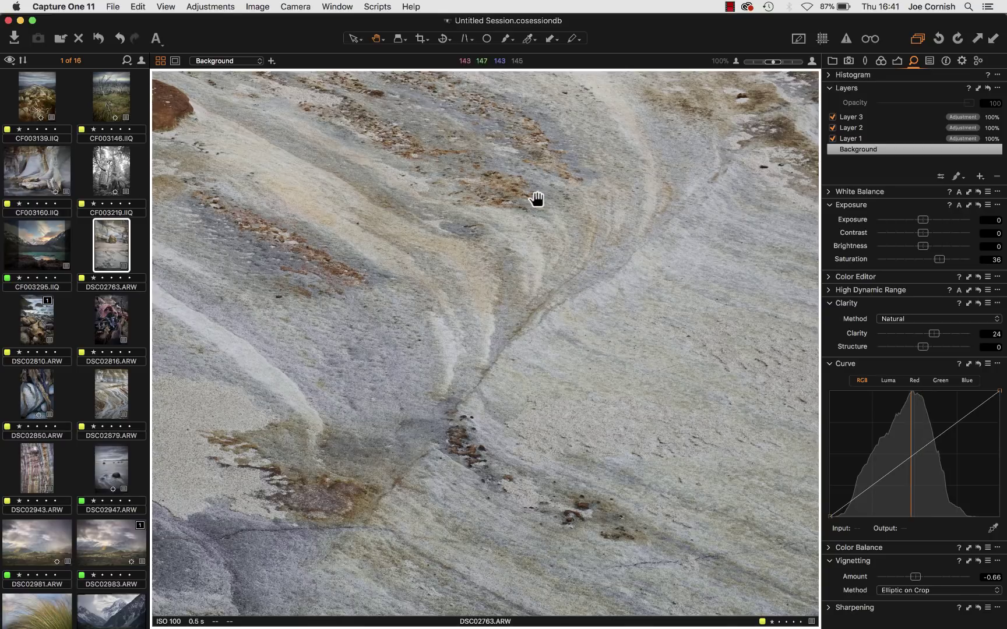
pyautogui.press('super+0')
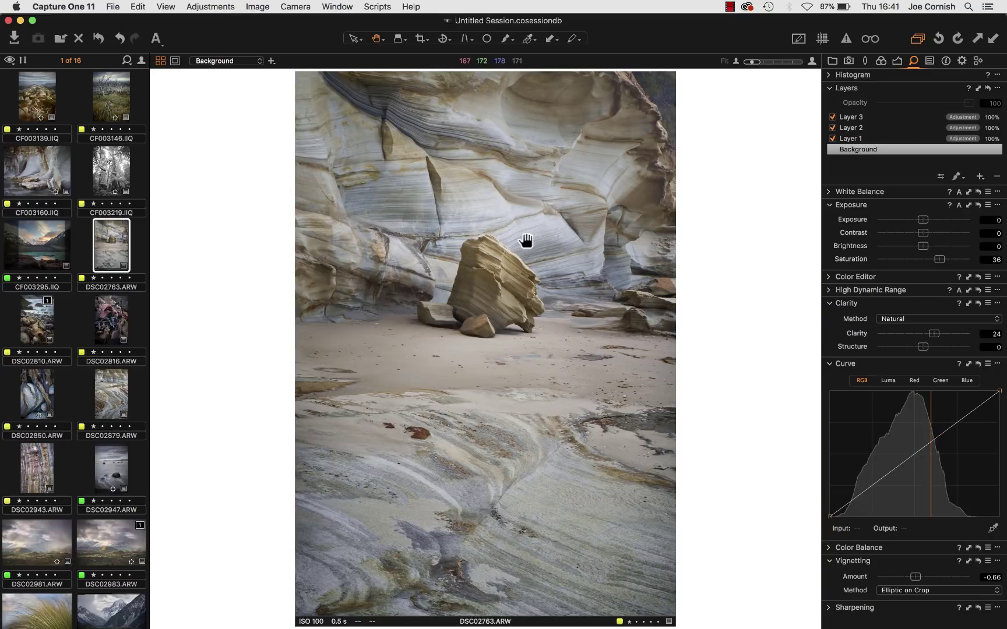
pyautogui.click(515, 309)
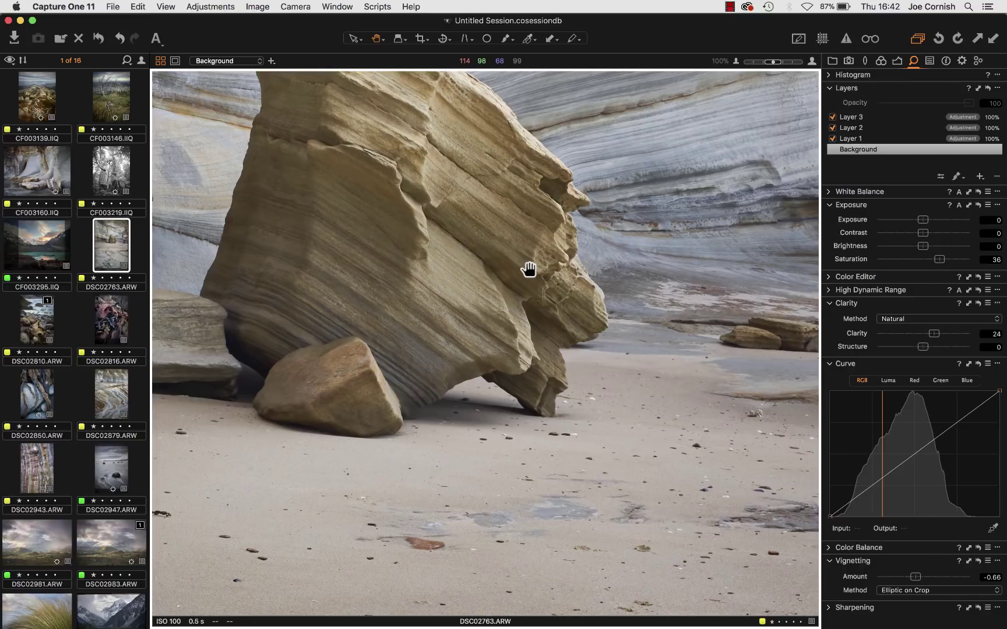
pyautogui.press('super+0')
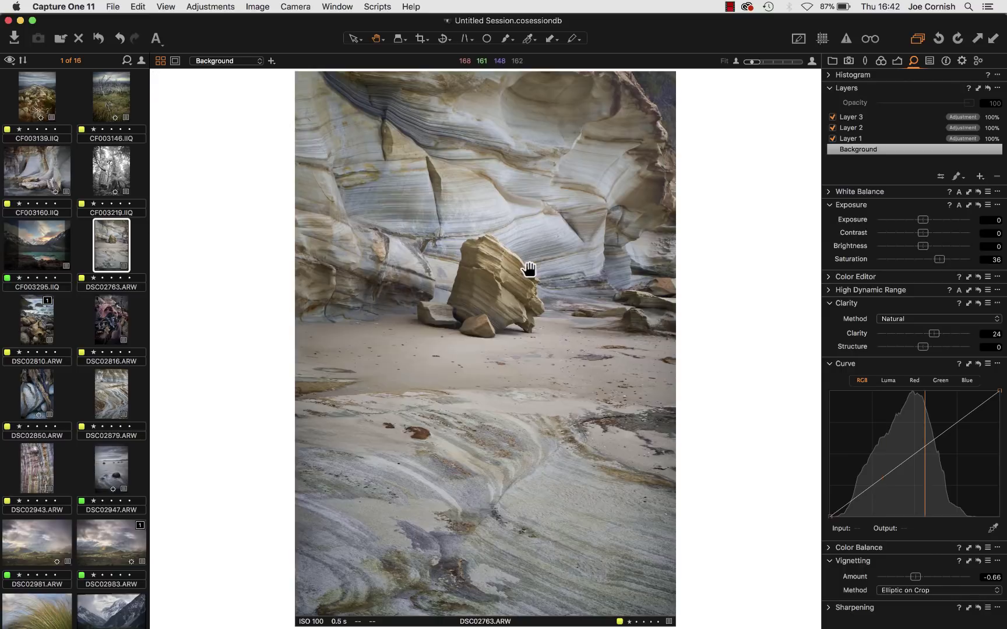
pyautogui.click(434, 78)
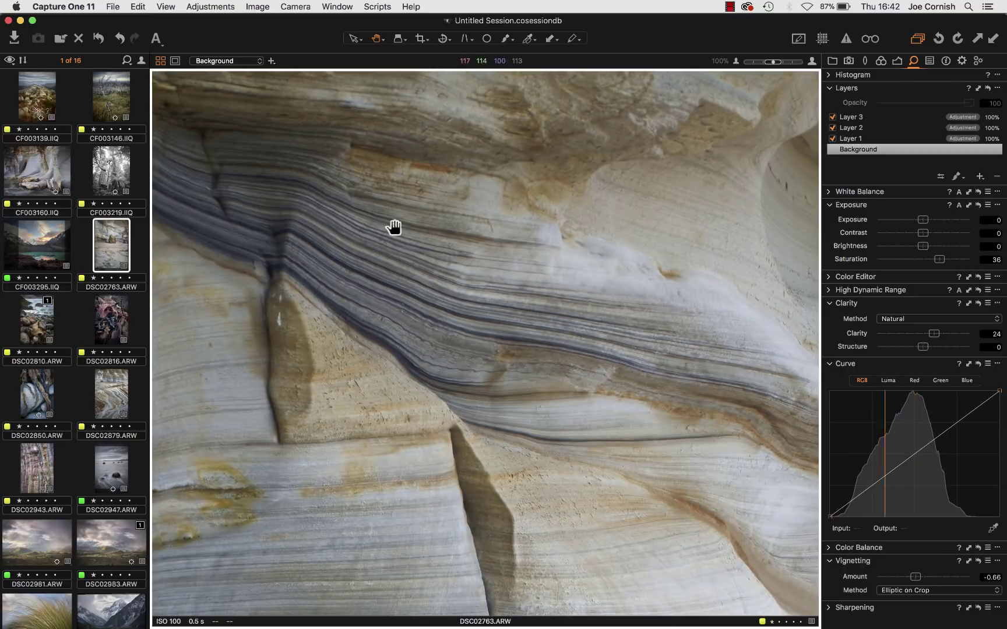
pyautogui.click(432, 185)
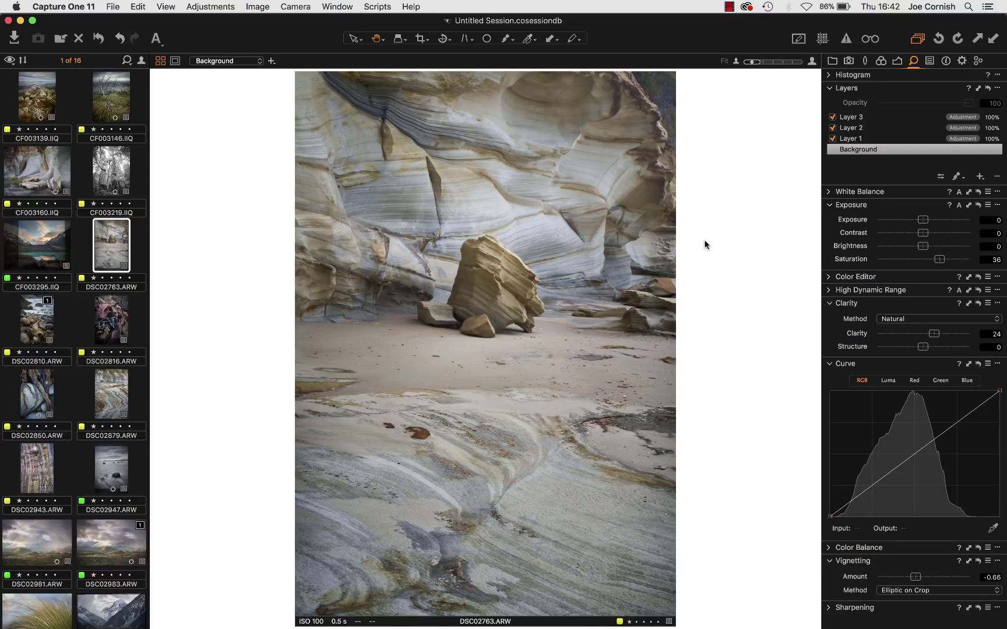
# View the coastal photo DSC02810.ARW and inspect the foreground kelp, the distant island and the breaking wave at 100%
pyautogui.click(38, 319)
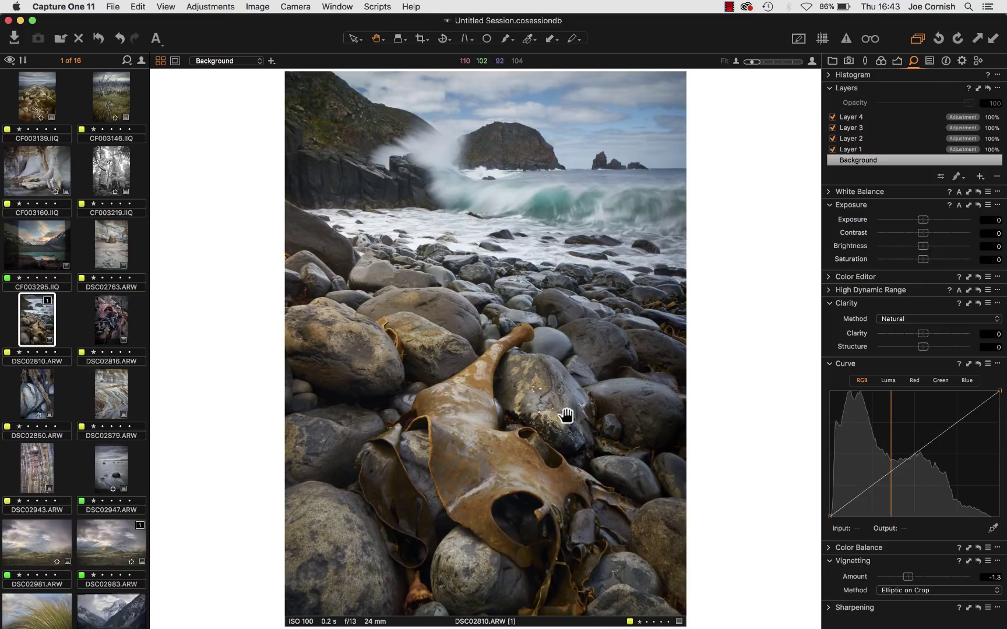
pyautogui.doubleClick(477, 415)
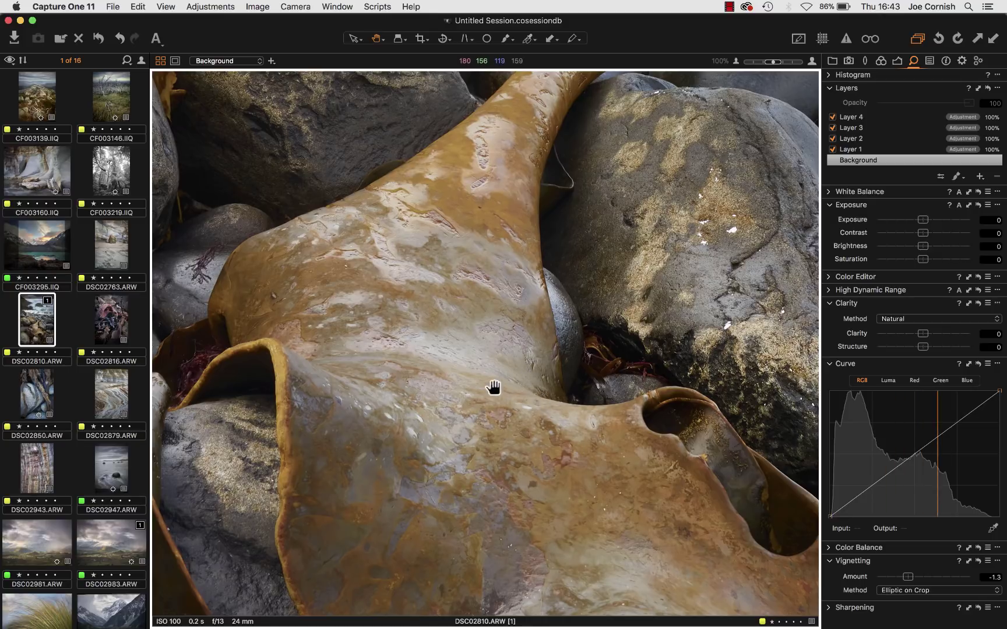
pyautogui.moveTo(504, 394); pyautogui.dragTo(359, 313)
pyautogui.moveTo(454, 420); pyautogui.dragTo(385, 337)
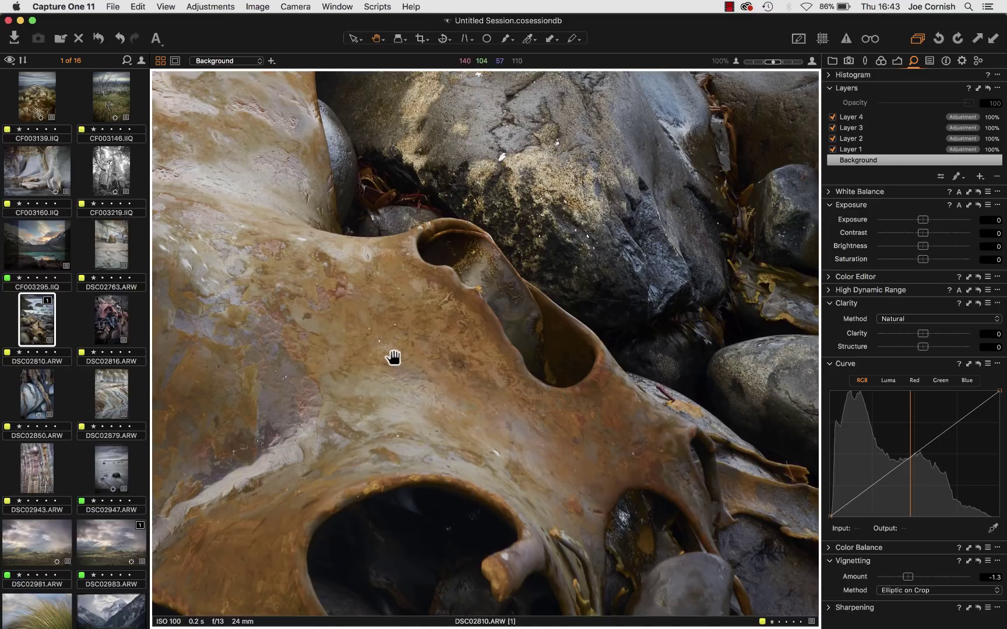
pyautogui.moveTo(389, 348); pyautogui.dragTo(404, 403)
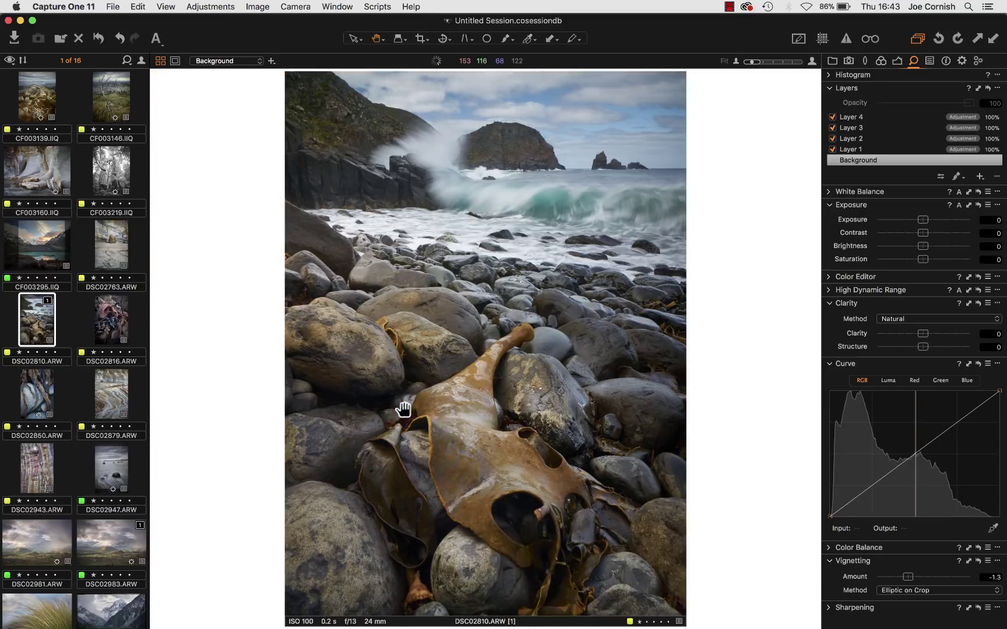
pyautogui.click(522, 152)
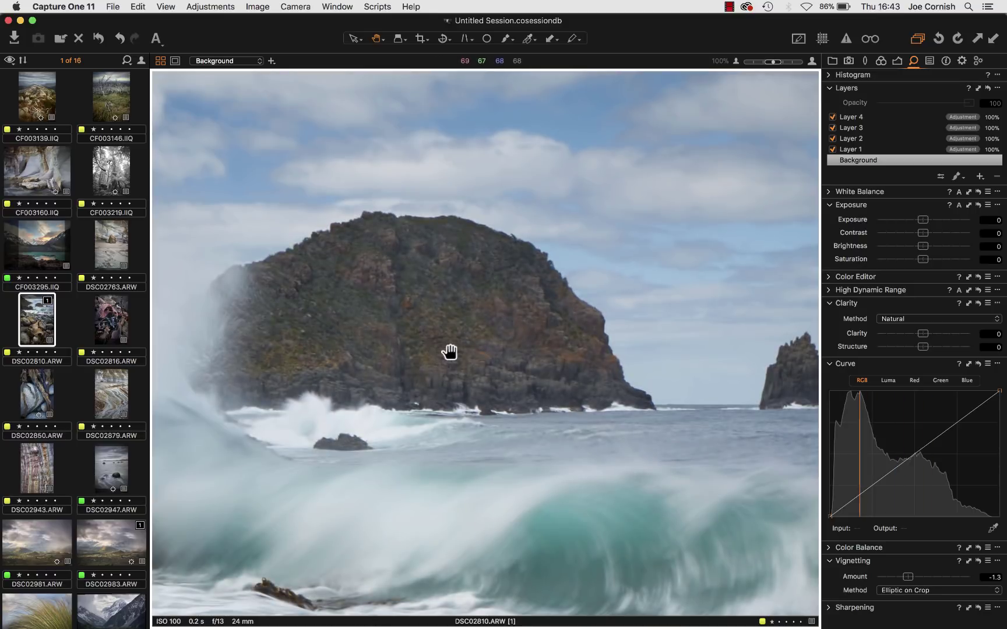
pyautogui.click(477, 459)
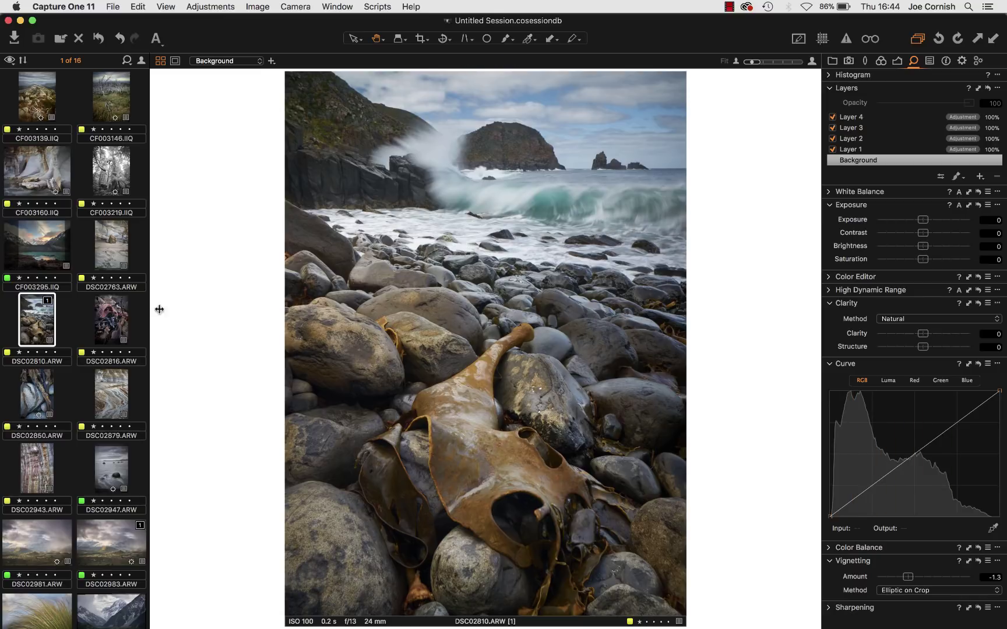
# View the seaweed close-up DSC02816.ARW and examine the textures of the dark and gold-flecked fronds at 100%
pyautogui.click(114, 320)
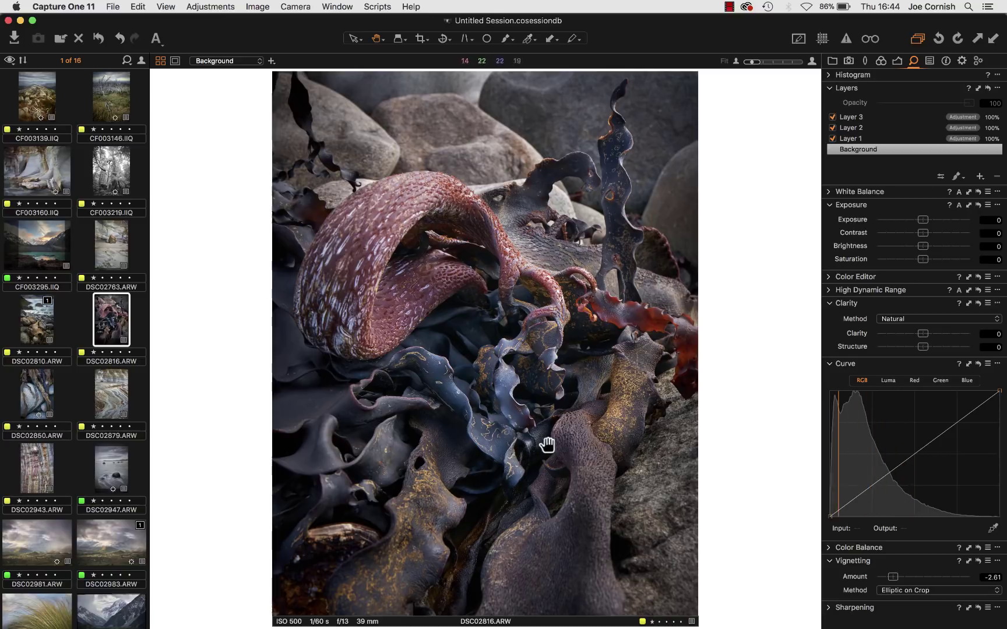
pyautogui.click(495, 435)
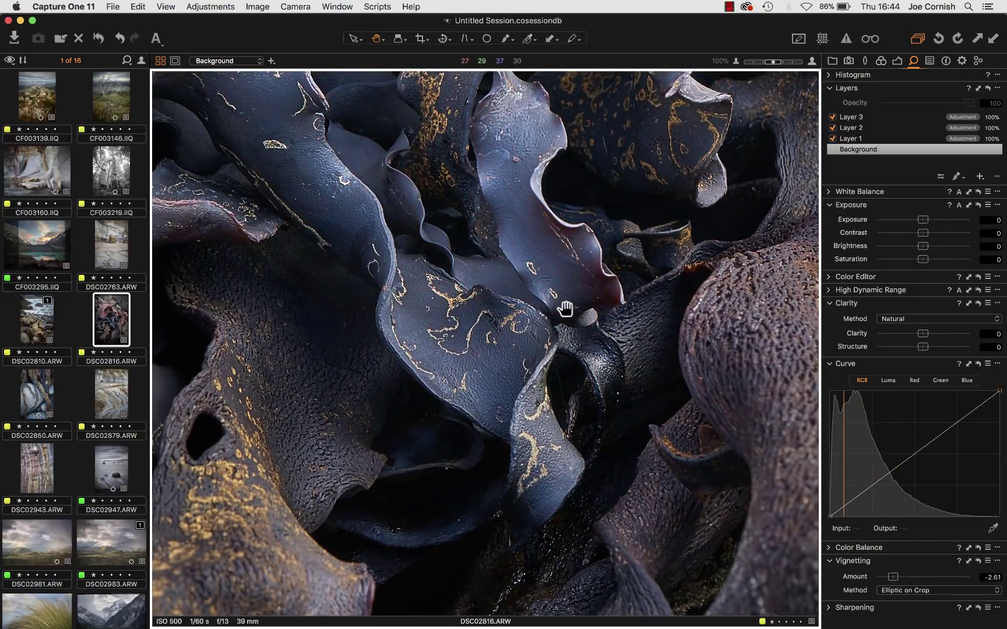
pyautogui.moveTo(563, 313); pyautogui.dragTo(456, 281)
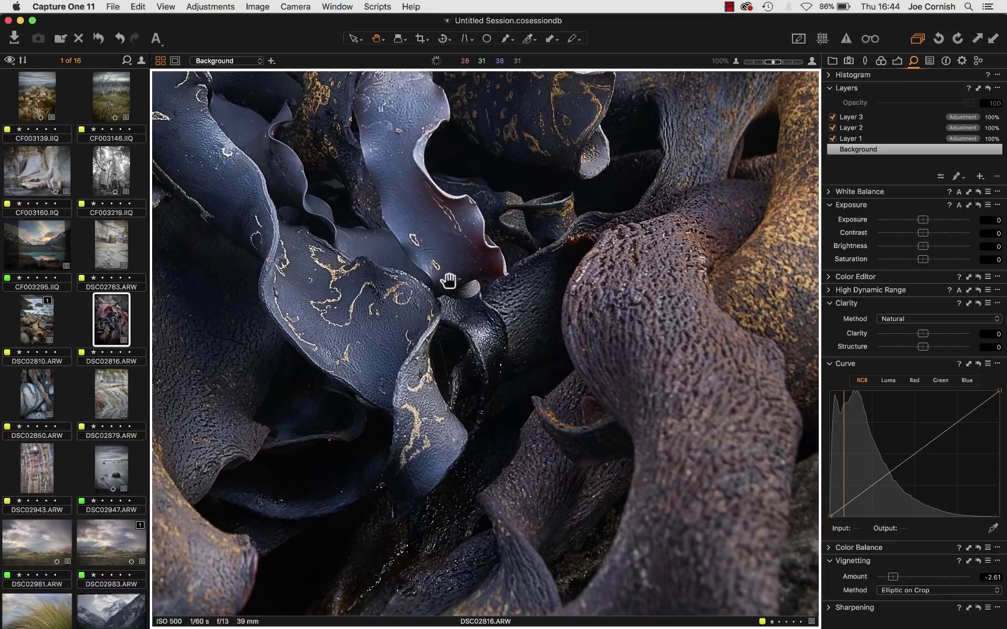
pyautogui.moveTo(558, 290); pyautogui.dragTo(341, 272)
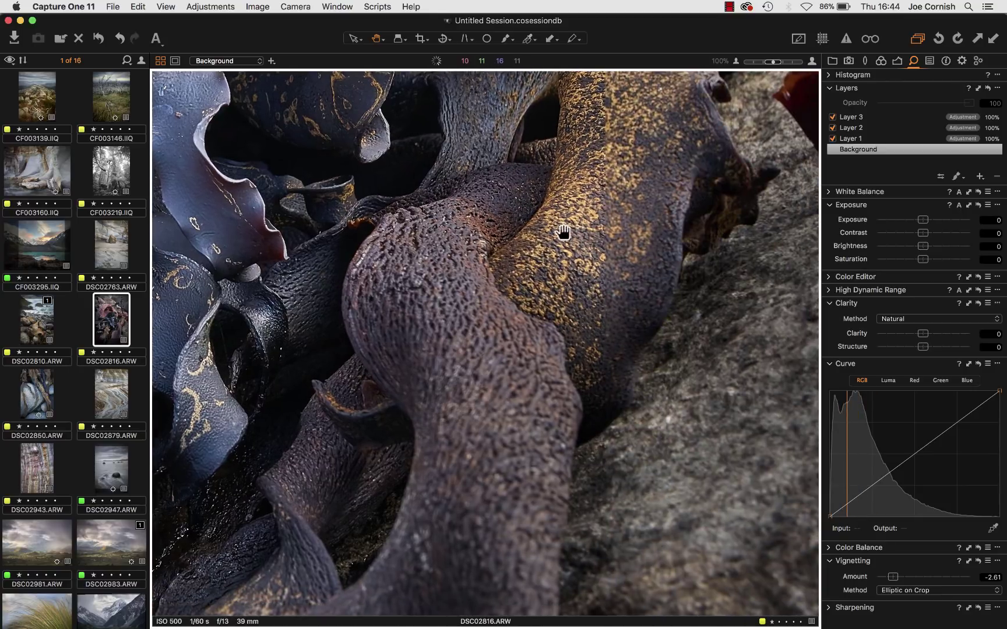
pyautogui.moveTo(569, 239); pyautogui.dragTo(424, 342)
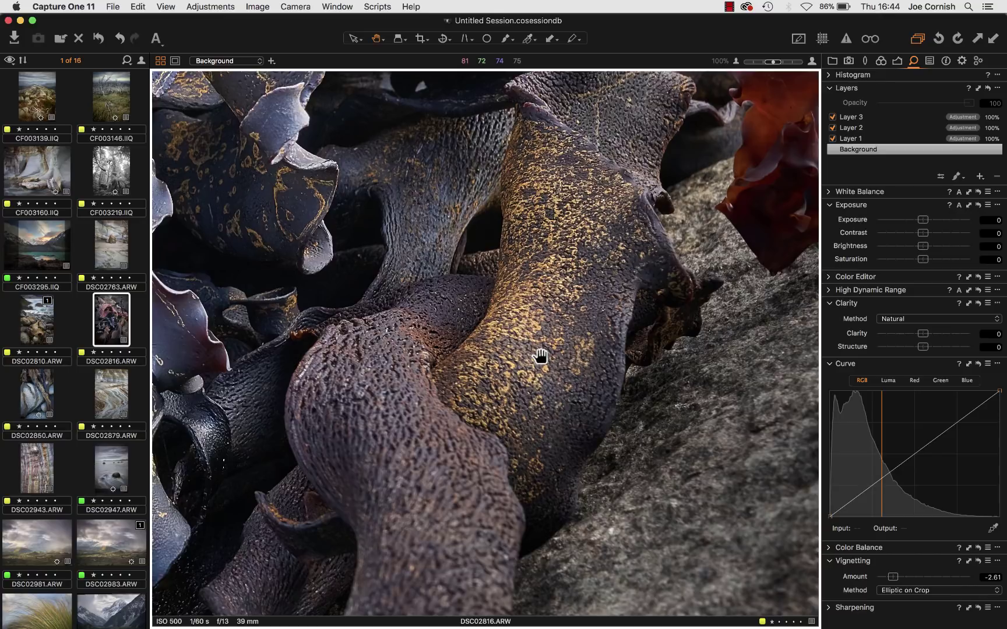
pyautogui.doubleClick(487, 325)
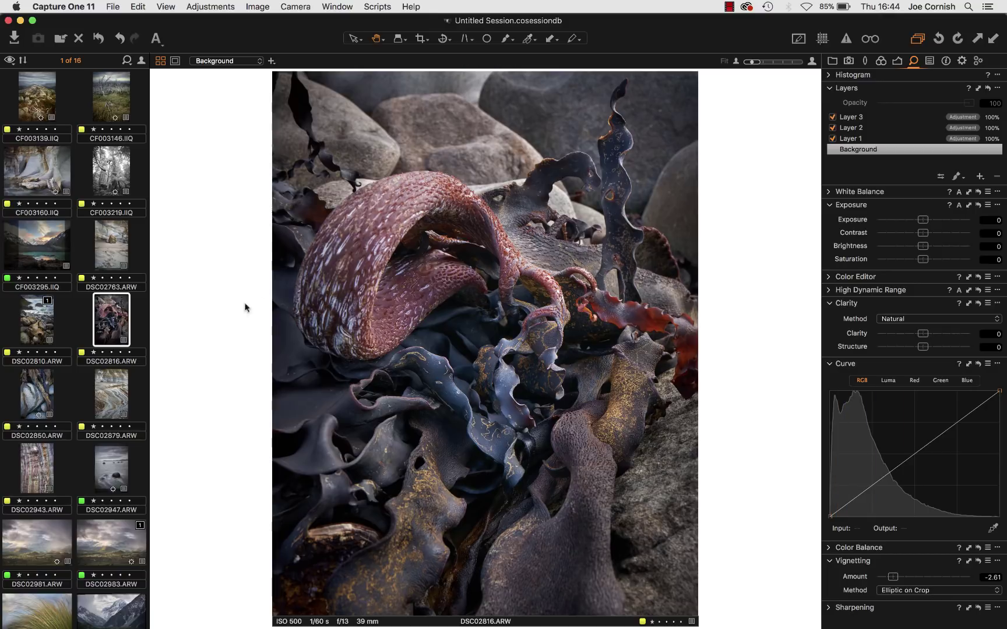
# View DSC02850.ARW and inspect the swirling kelp patterns and granite boulder texture at 100% before returning to the full image
pyautogui.click(35, 390)
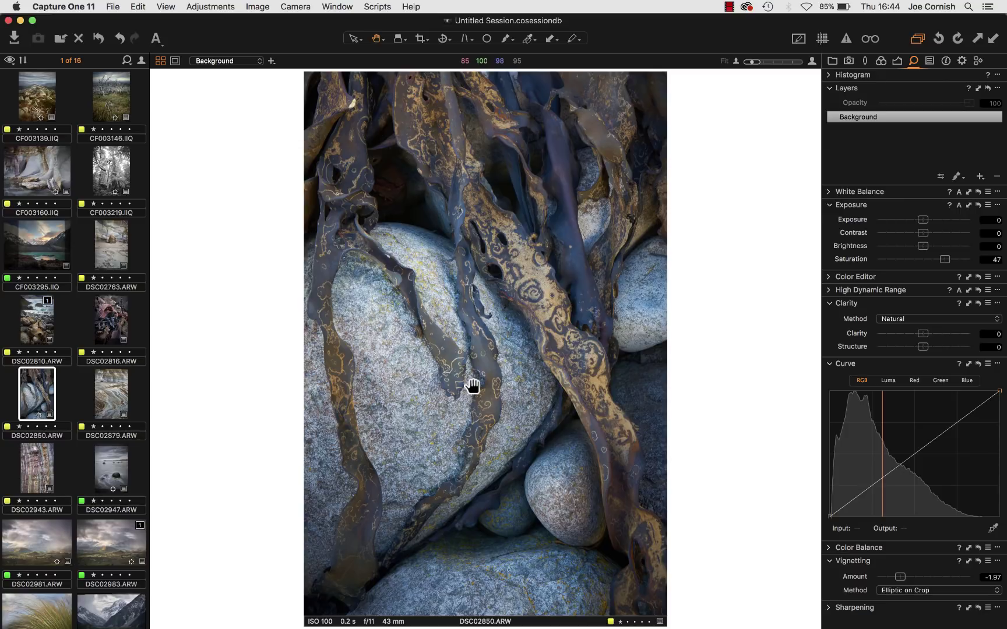
pyautogui.click(520, 300)
pyautogui.moveTo(576, 356); pyautogui.dragTo(499, 183)
pyautogui.moveTo(567, 303); pyautogui.dragTo(556, 239)
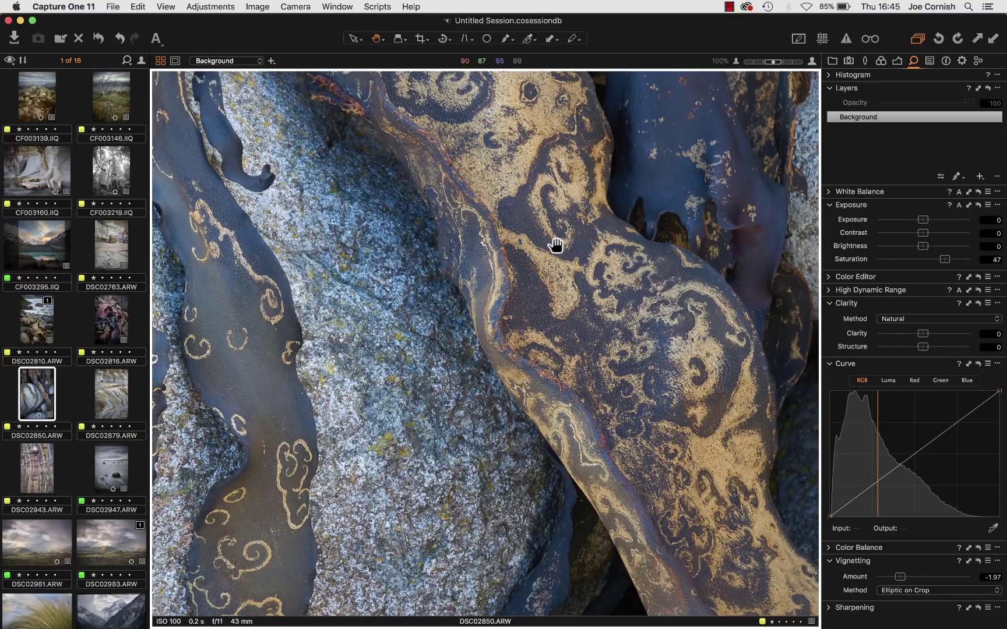
pyautogui.moveTo(556, 240); pyautogui.dragTo(611, 144)
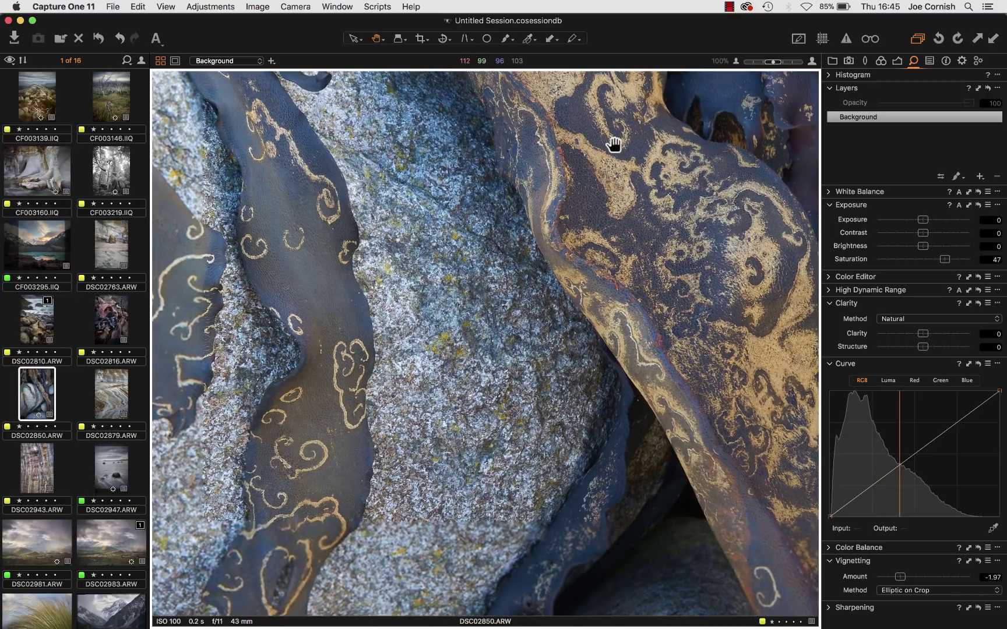
pyautogui.moveTo(357, 358); pyautogui.dragTo(476, 264)
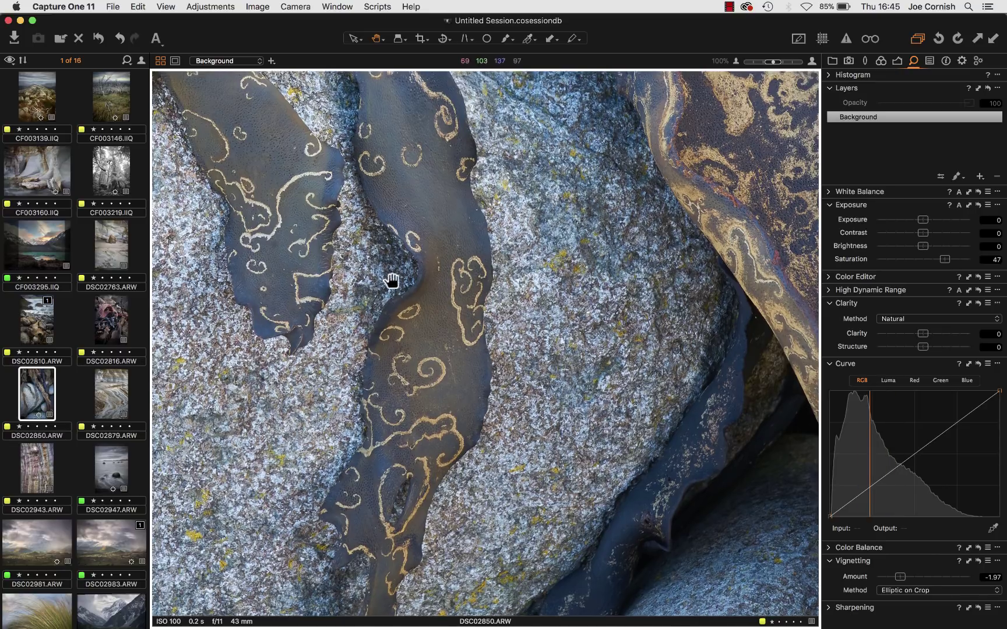
pyautogui.moveTo(393, 269); pyautogui.dragTo(414, 419)
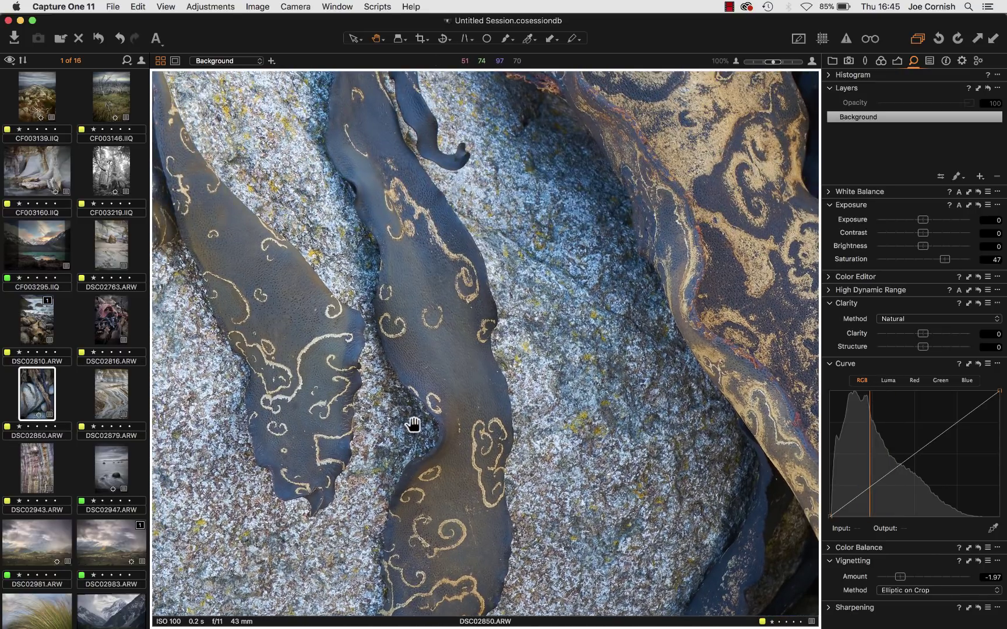
pyautogui.moveTo(413, 419); pyautogui.dragTo(539, 509)
pyautogui.moveTo(549, 359); pyautogui.dragTo(472, 533)
pyautogui.moveTo(578, 331); pyautogui.dragTo(361, 400)
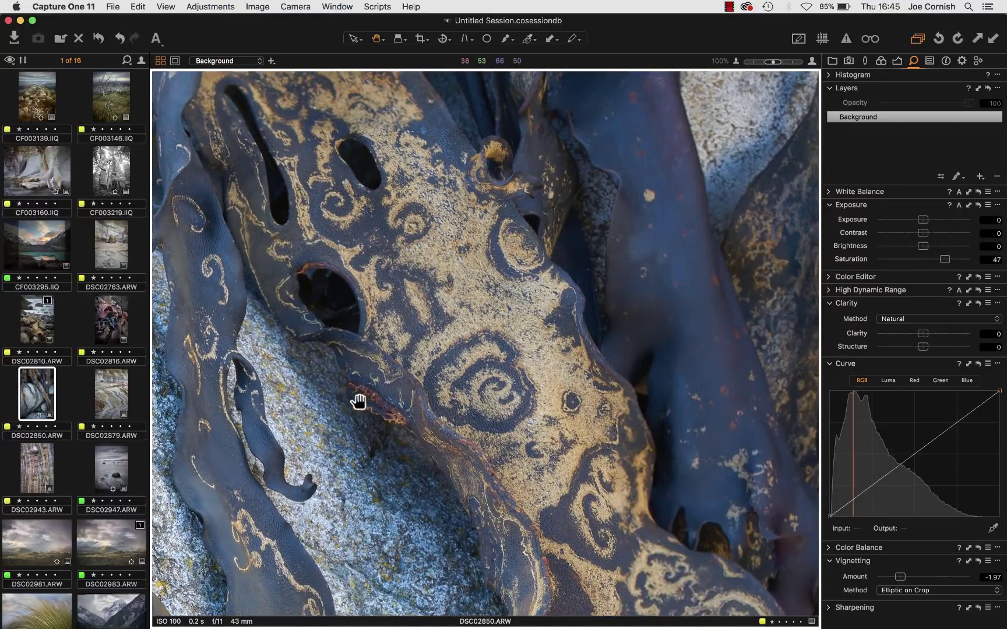
pyautogui.moveTo(344, 353); pyautogui.dragTo(435, 466)
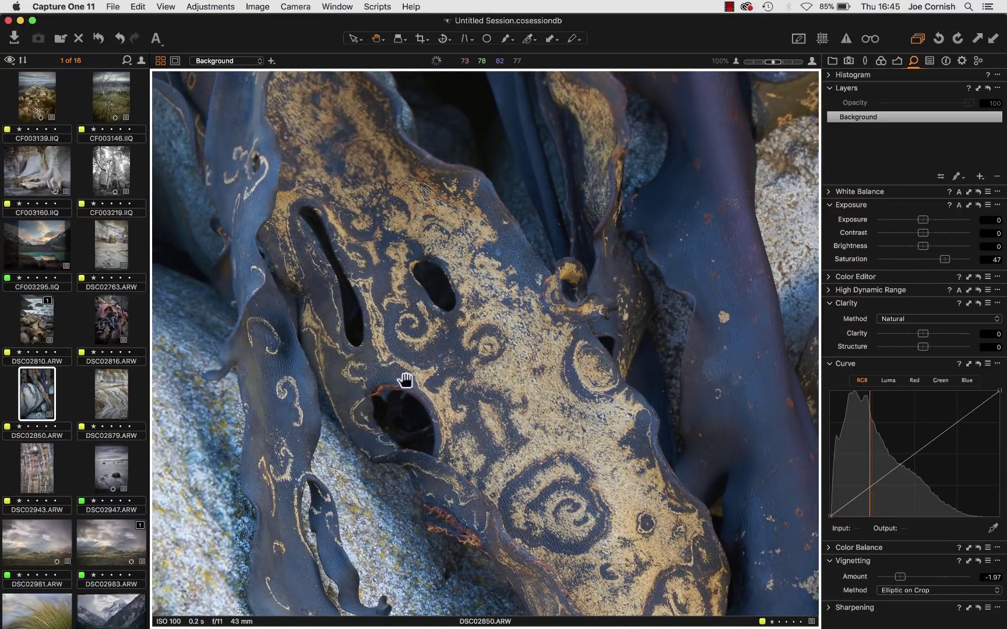
pyautogui.press('super+0')
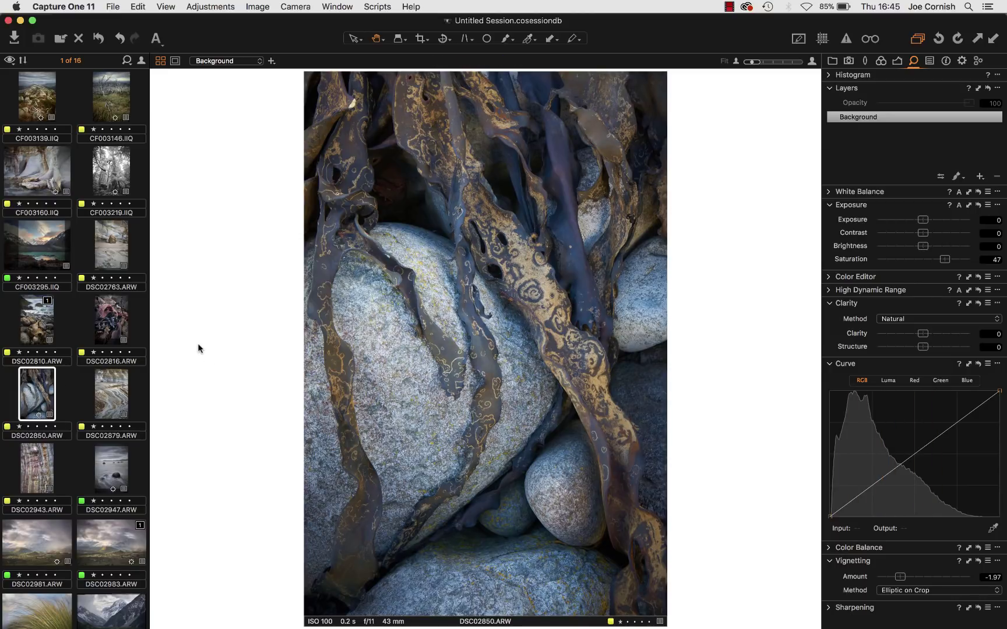
# View the sandstone photo DSC02879.ARW and the tree bark photo DSC02943.ARW, examining the striped bark at 100%
pyautogui.click(112, 400)
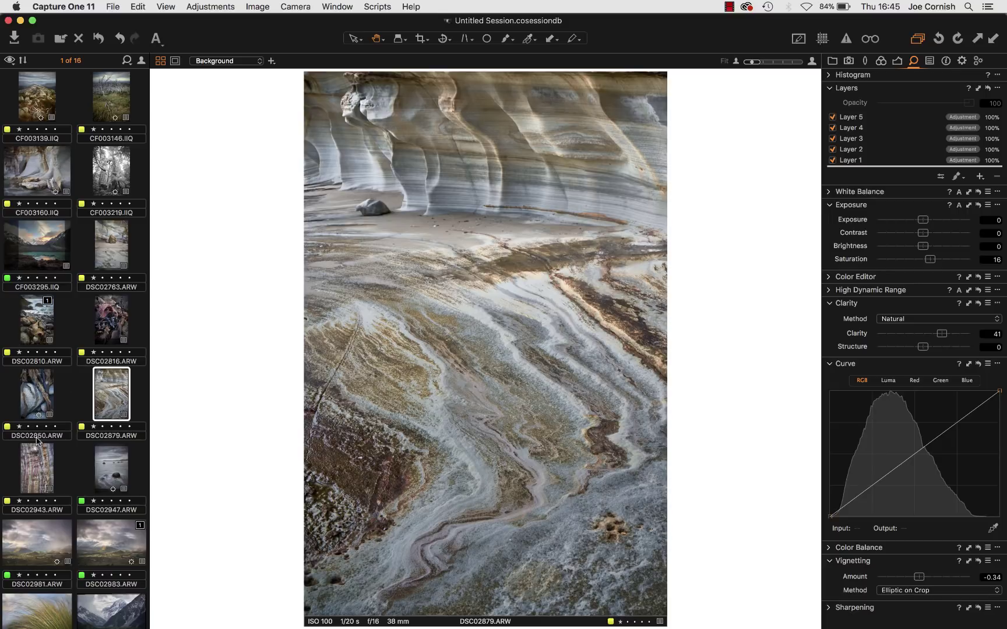
pyautogui.click(37, 468)
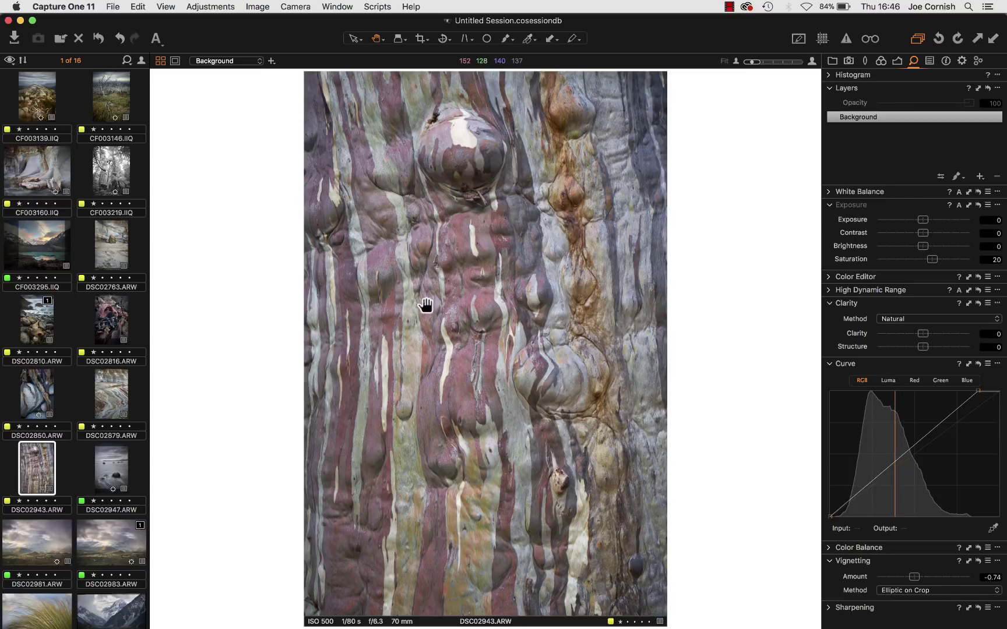
pyautogui.click(464, 315)
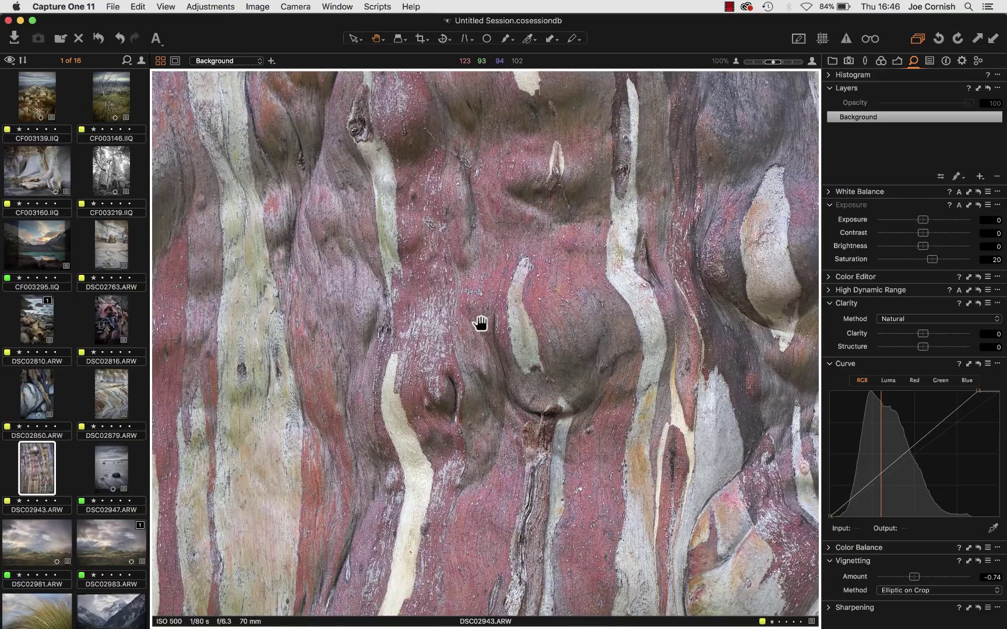
pyautogui.click(481, 318)
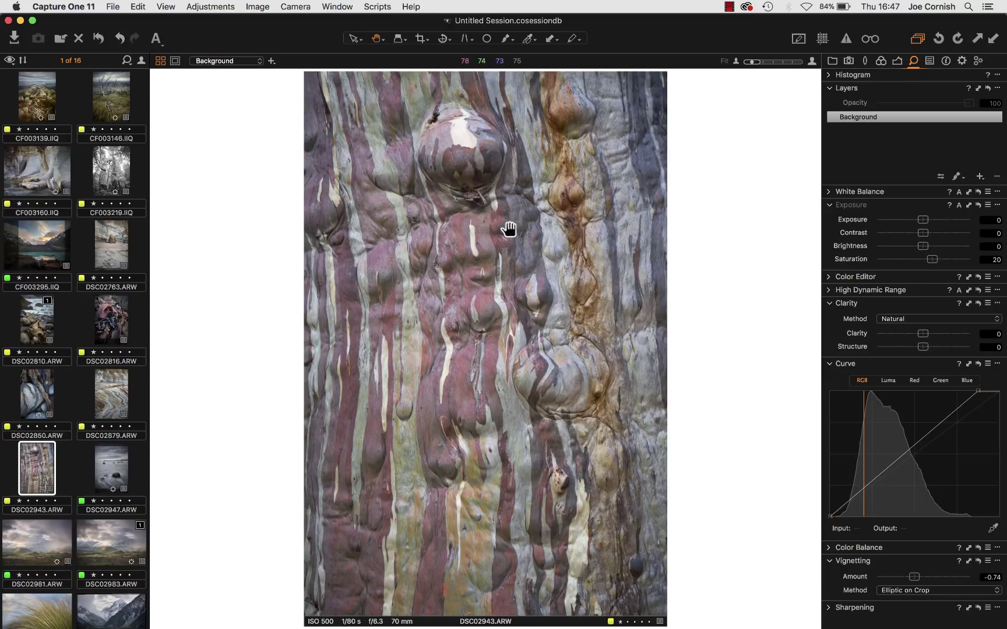
# View the mountain lake photo CF003295.IIQ and inspect the snowy summit and lower rock faces at 100% before returning to the full image
pyautogui.click(41, 242)
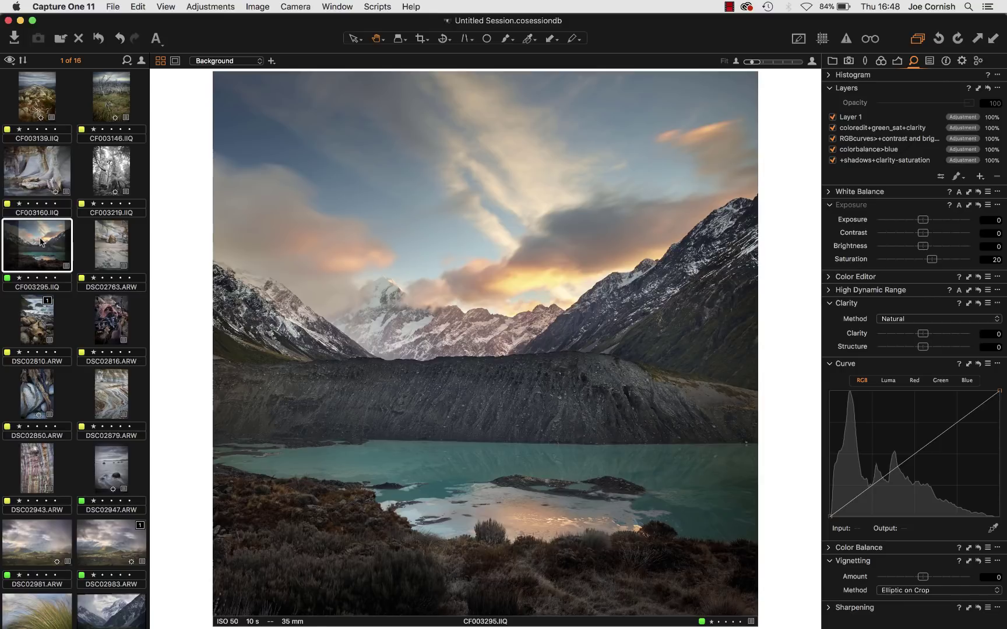
pyautogui.click(386, 286)
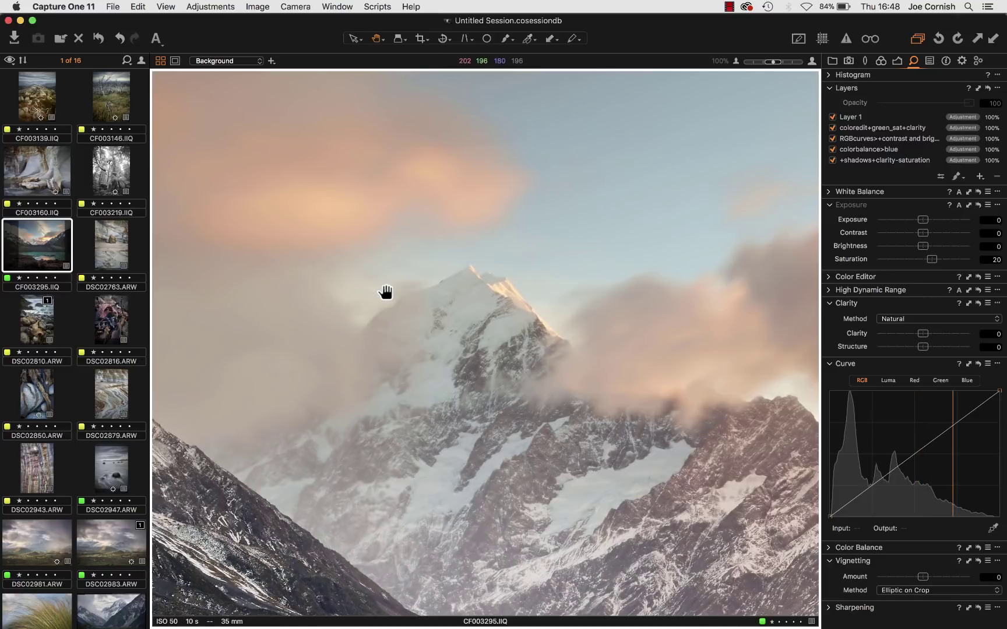
pyautogui.moveTo(433, 375); pyautogui.dragTo(417, 255)
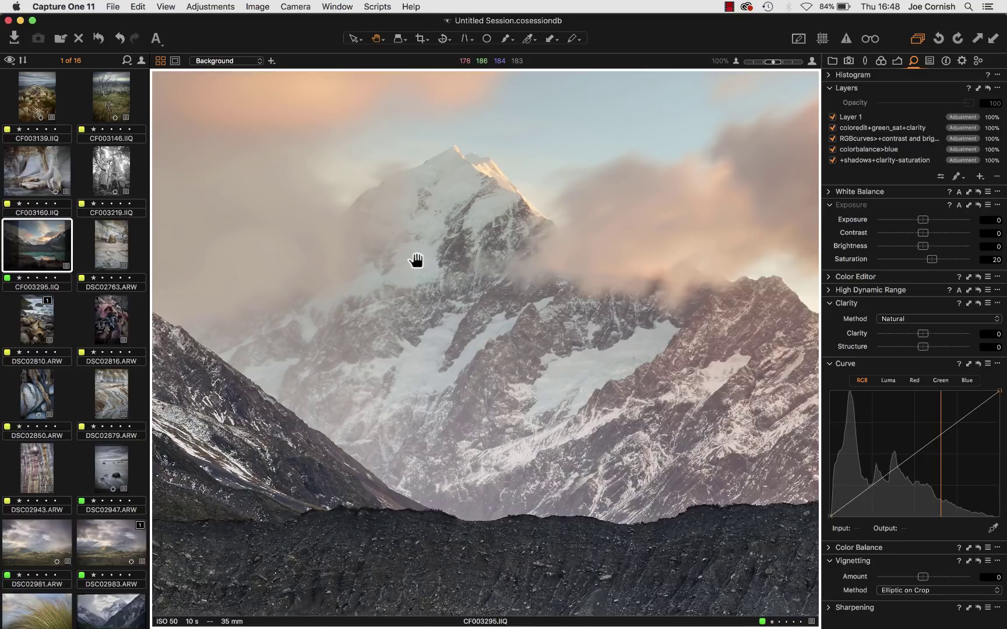
pyautogui.click(513, 324)
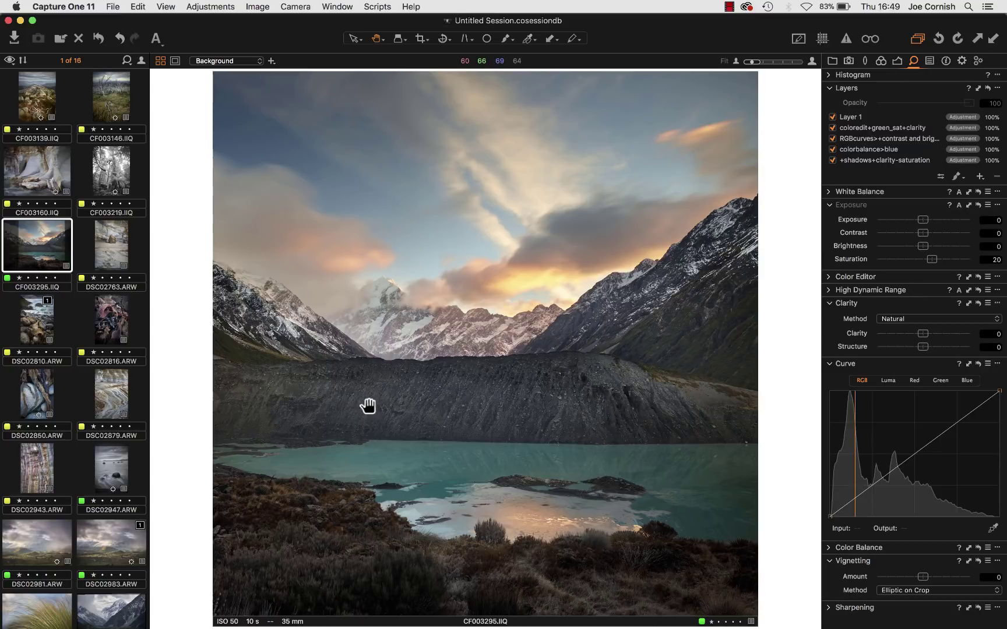
# Examine the distant mountain in CF003295.IIQ at 300% and its summit and surrounding clouds at 100%, and return to the full image
pyautogui.doubleClick(388, 320)
pyautogui.moveTo(396, 318); pyautogui.dragTo(385, 404)
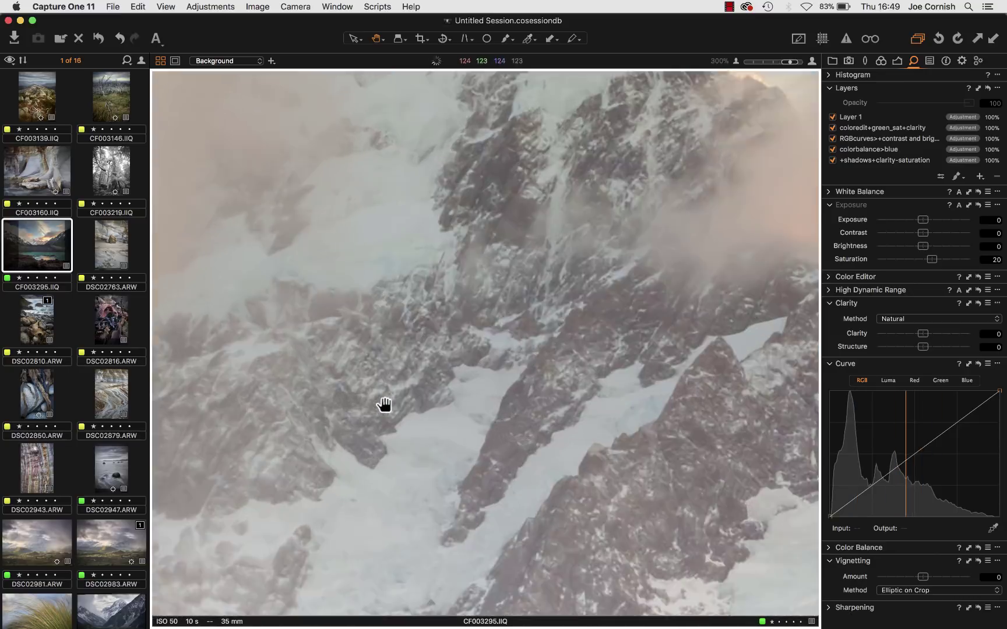
pyautogui.press('super+minus')
pyautogui.moveTo(397, 366); pyautogui.dragTo(393, 422)
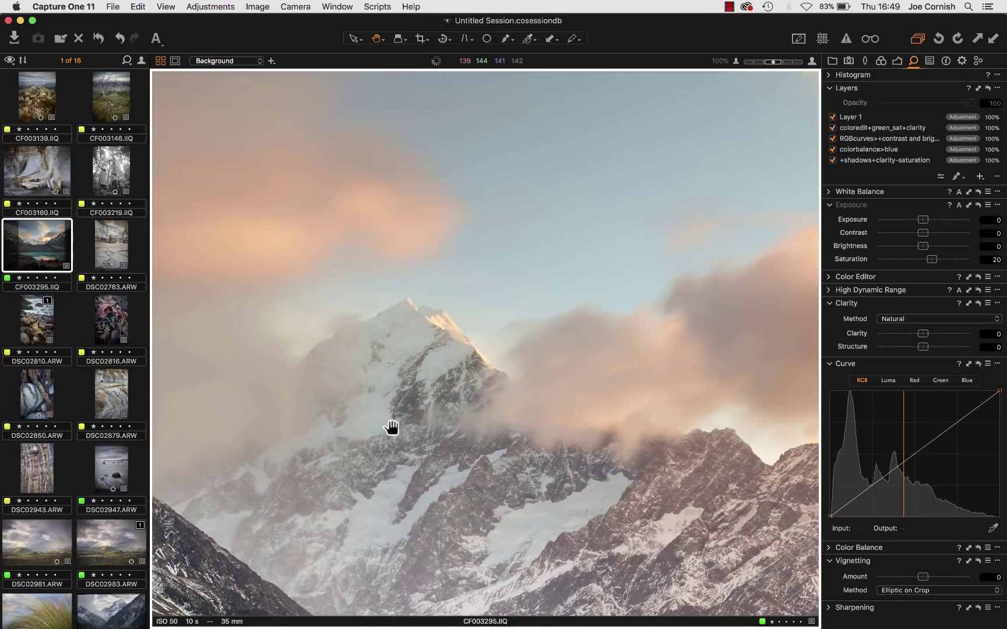
pyautogui.press('super+0')
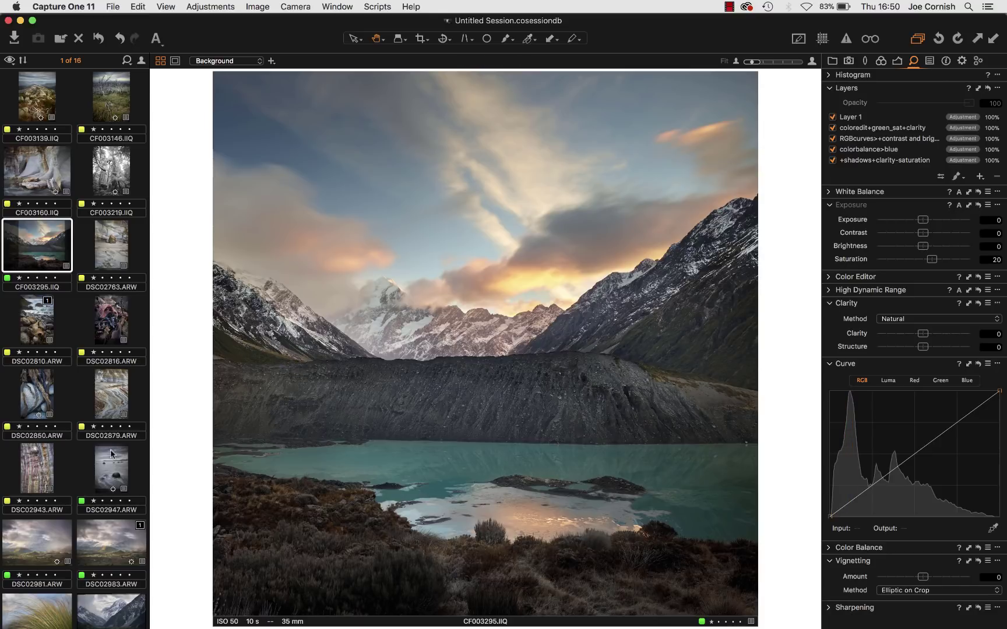
# Compare CF003295.IIQ side by side with the mountain photo DSC03074.ARW, and show DSC03074.ARW on its own
pyautogui.scroll(-3, 87, 490)
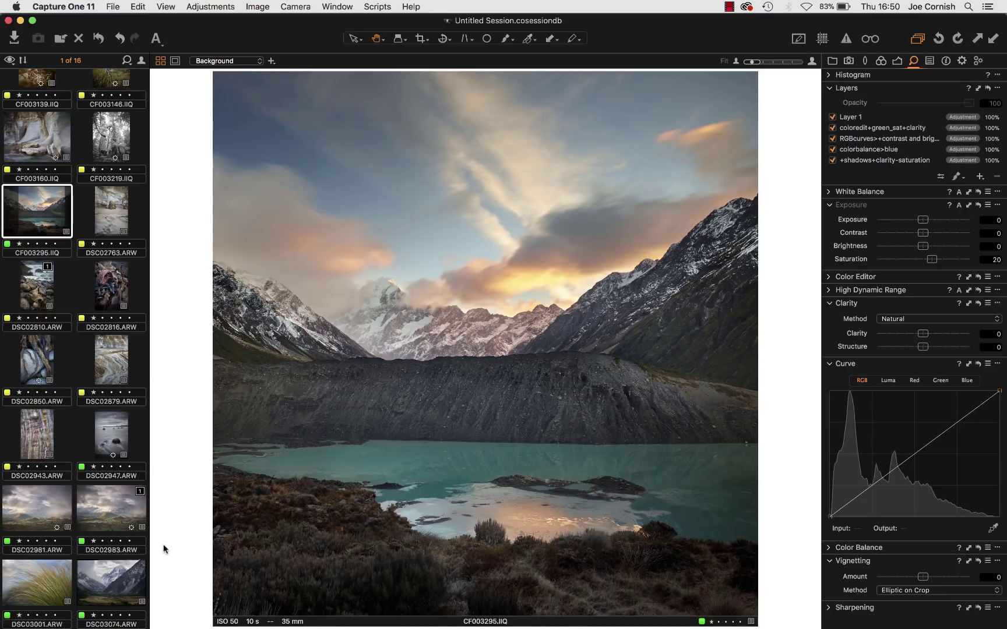
pyautogui.keyDown('super'); pyautogui.click(109, 575); pyautogui.keyUp('super')
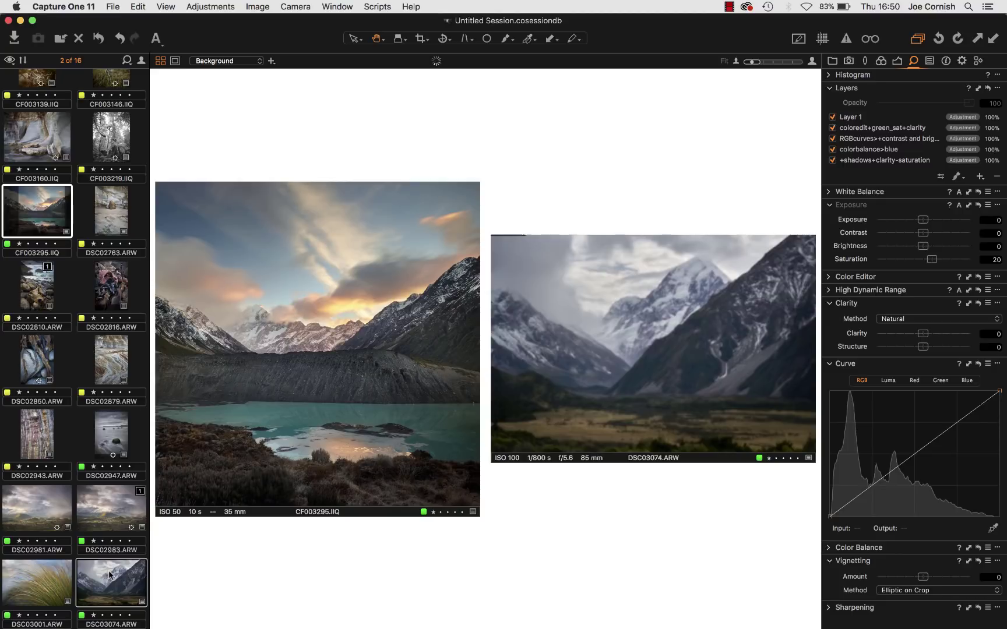
pyautogui.click(666, 349)
pyautogui.click(161, 62)
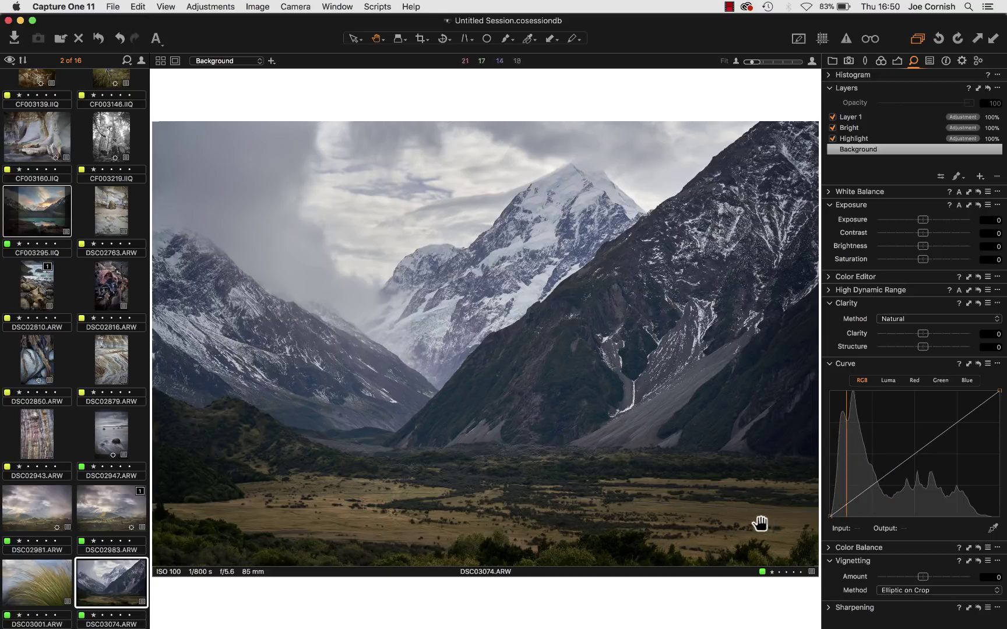
# Inspect the valley floor, scrub and dark hillside of DSC03074.ARW at 100%, and return to the side-by-side view with CF003295.IIQ
pyautogui.click(687, 496)
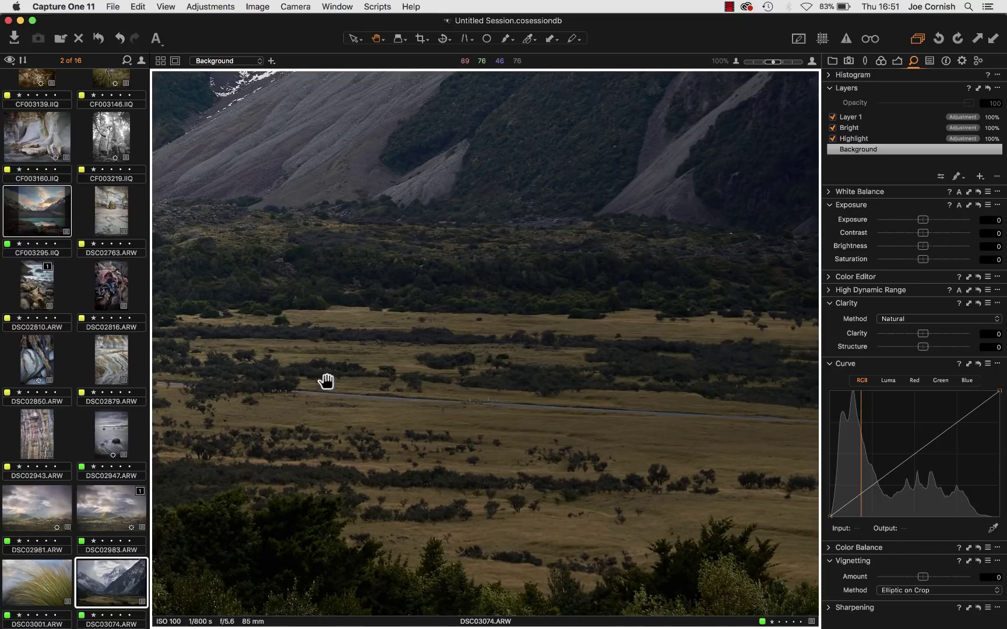
pyautogui.moveTo(256, 382); pyautogui.dragTo(602, 467)
pyautogui.moveTo(409, 434); pyautogui.dragTo(654, 511)
pyautogui.moveTo(258, 441); pyautogui.dragTo(674, 504)
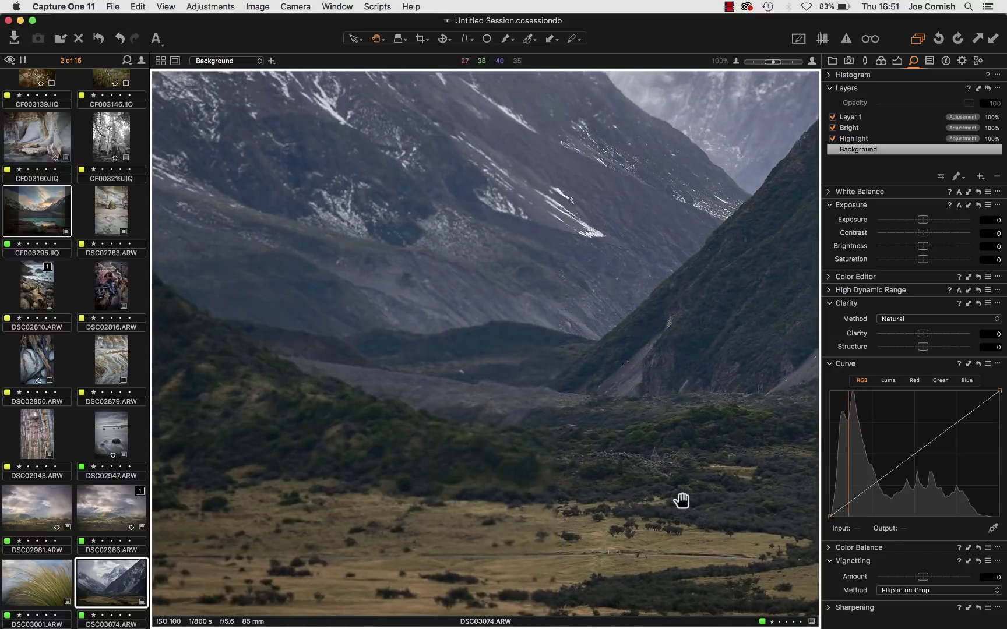
pyautogui.moveTo(453, 500); pyautogui.dragTo(791, 481)
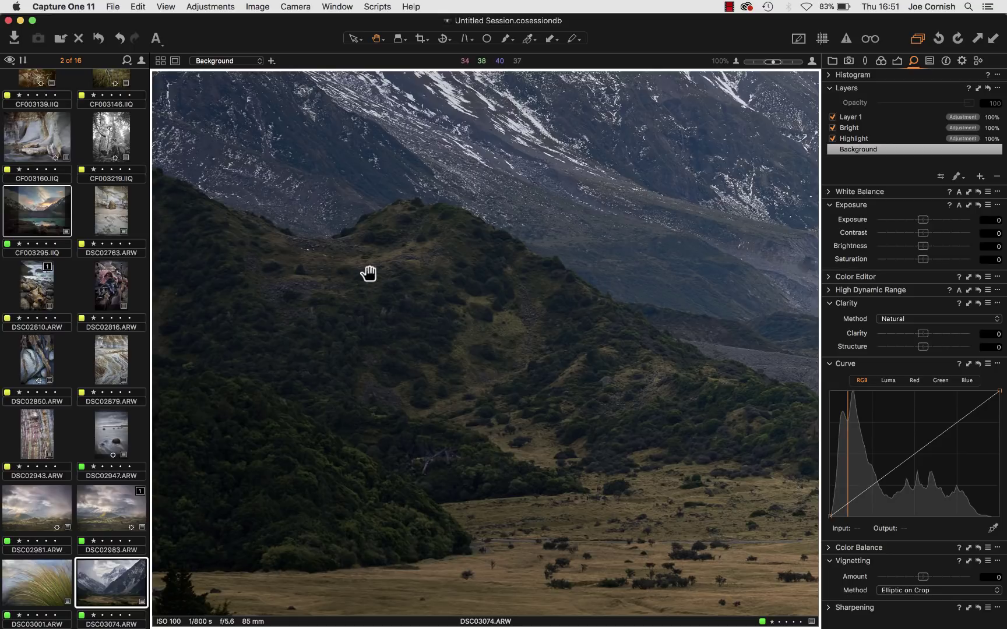
pyautogui.press('super+minus')
pyautogui.press('super+0')
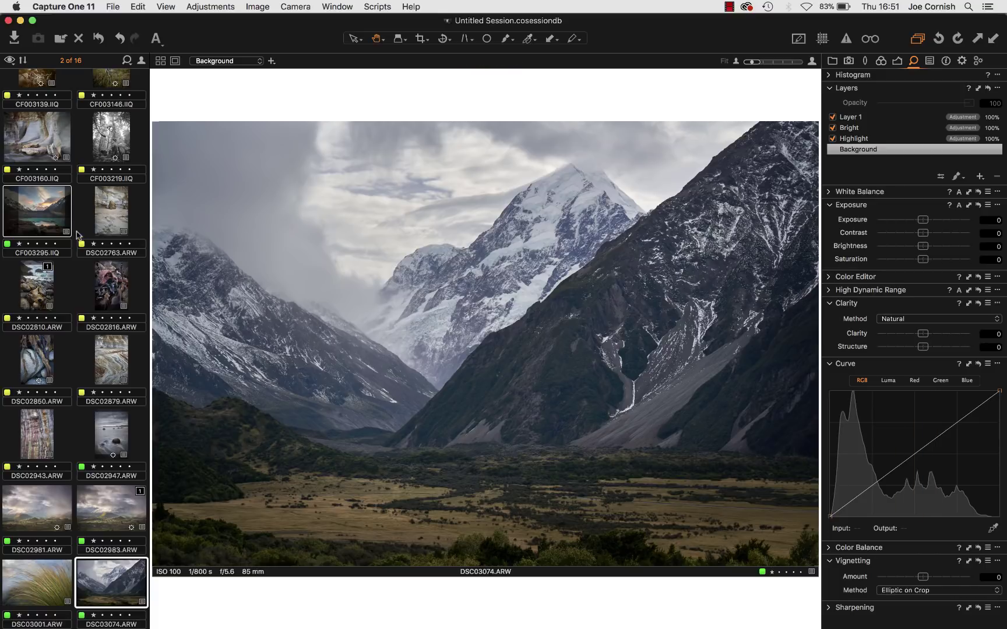
pyautogui.click(161, 61)
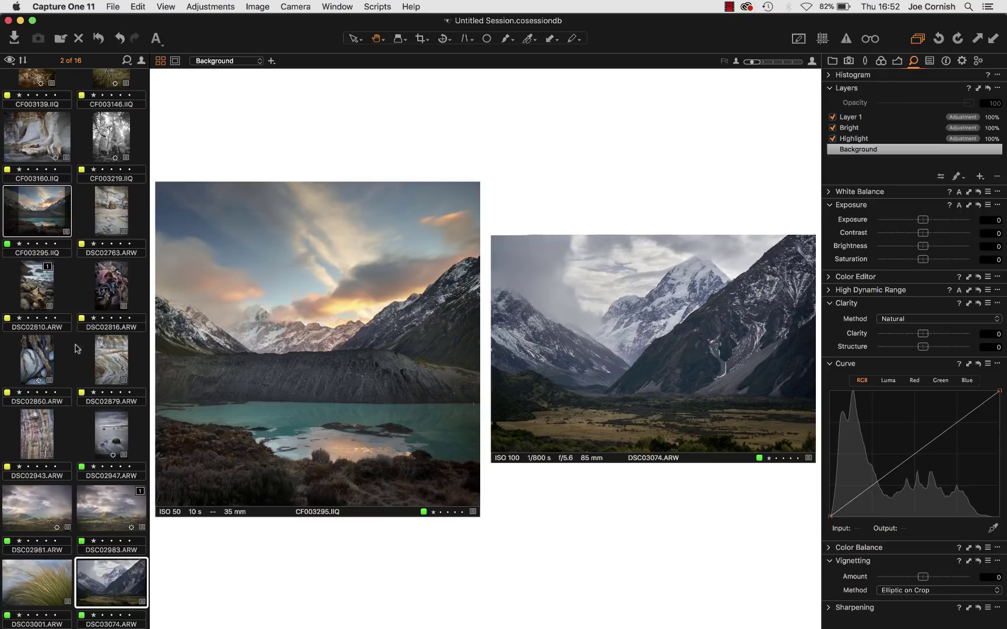
# View the seascape DSC02947.ARW and examine the gull on the distant boulder at 100% before returning to the full image
pyautogui.click(107, 432)
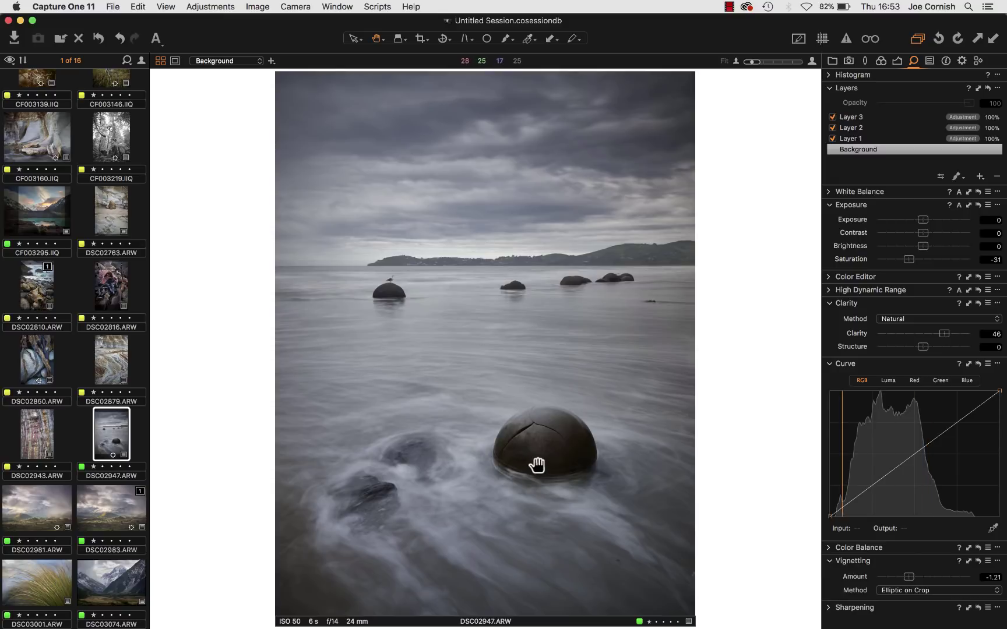
pyautogui.click(392, 283)
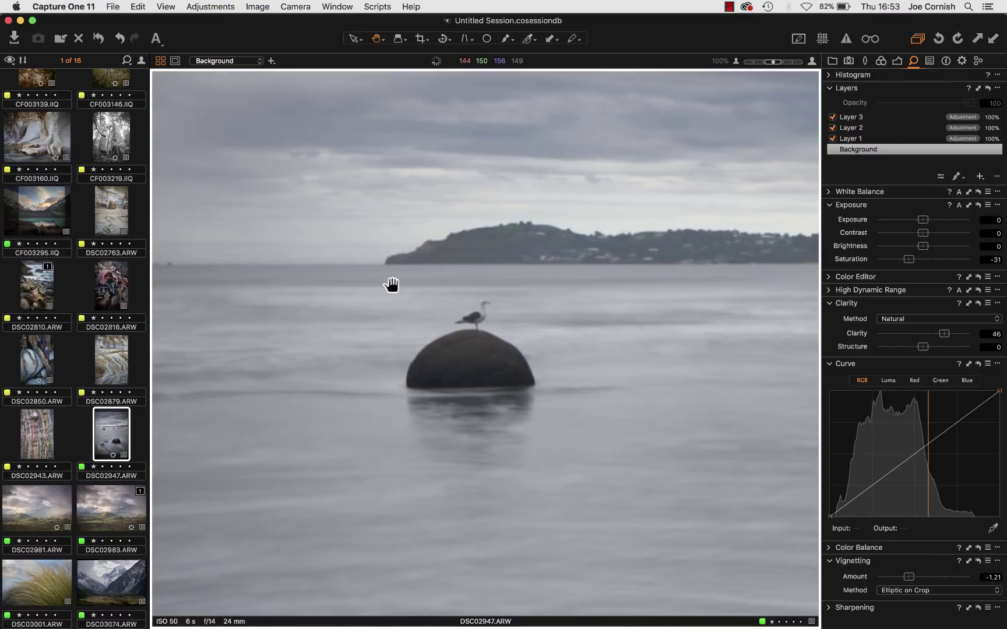
pyautogui.moveTo(453, 375); pyautogui.dragTo(459, 341)
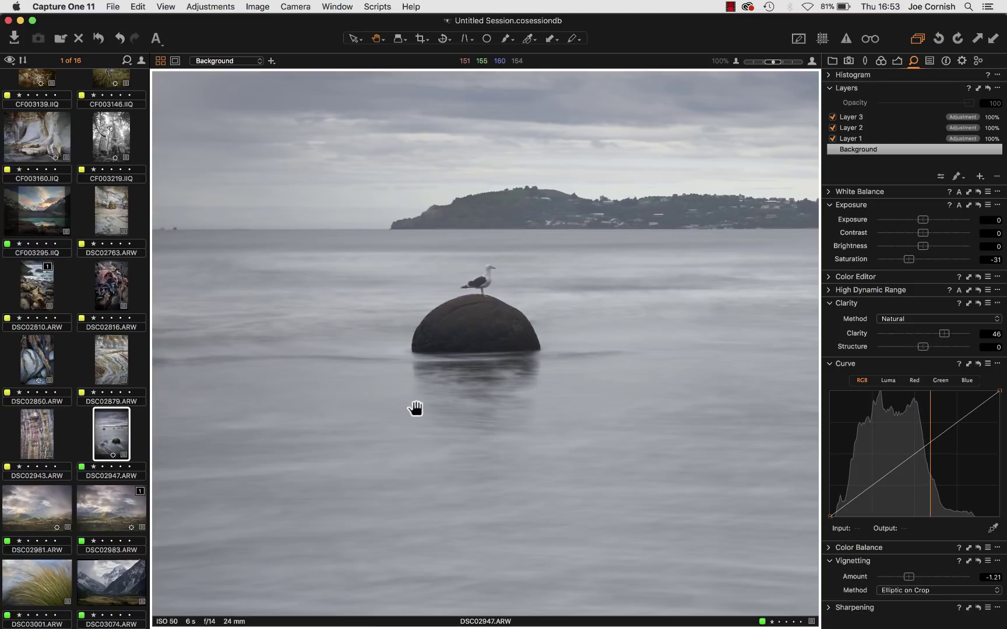
pyautogui.press('super+0')
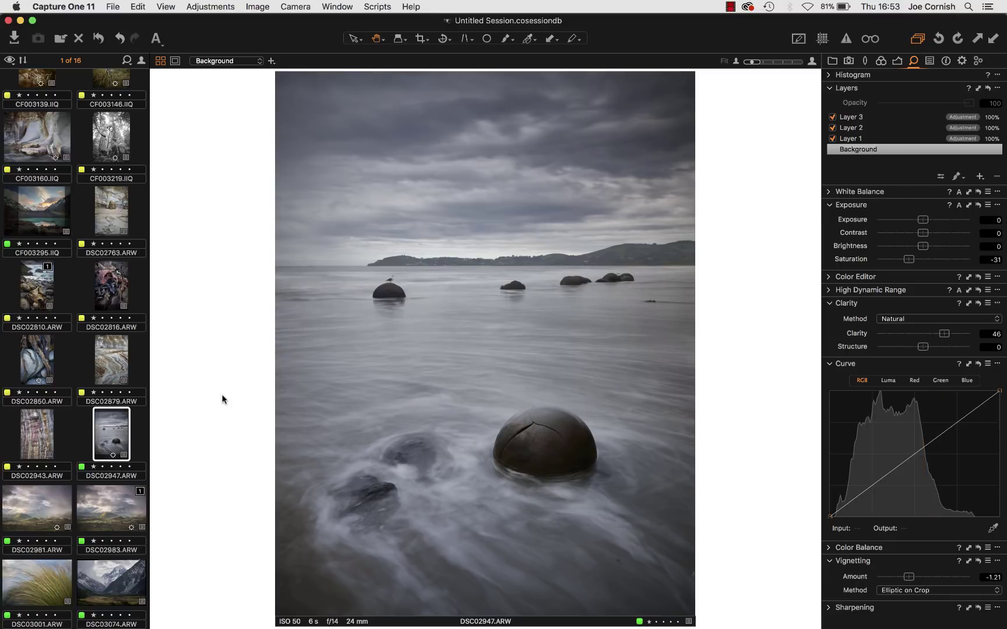
# View DSC02981.ARW and inspect the misty peaks and the central rocky hill at 100%, returning to the full image
pyautogui.click(32, 515)
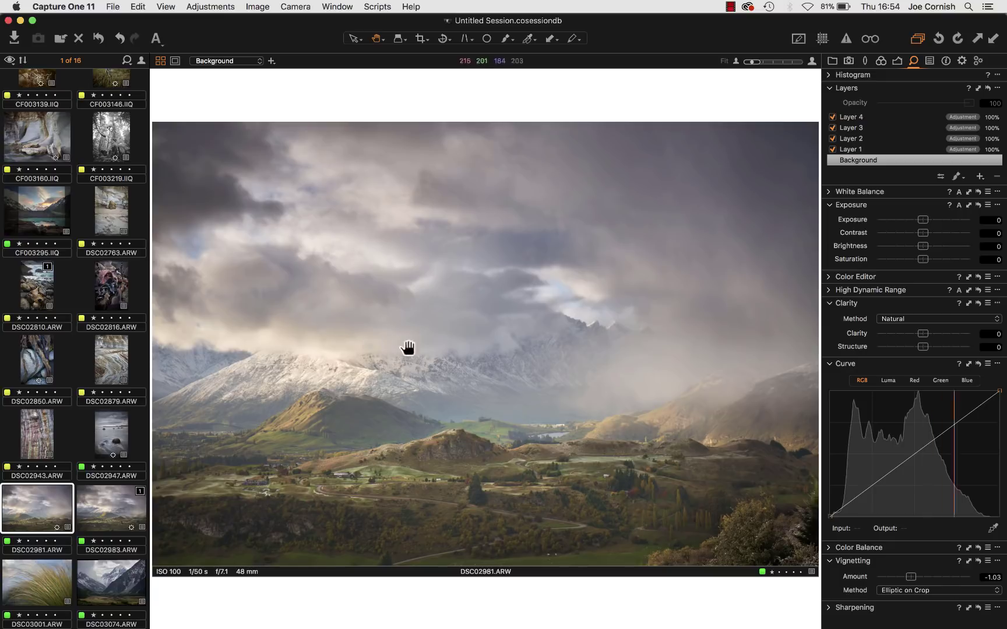
pyautogui.click(592, 321)
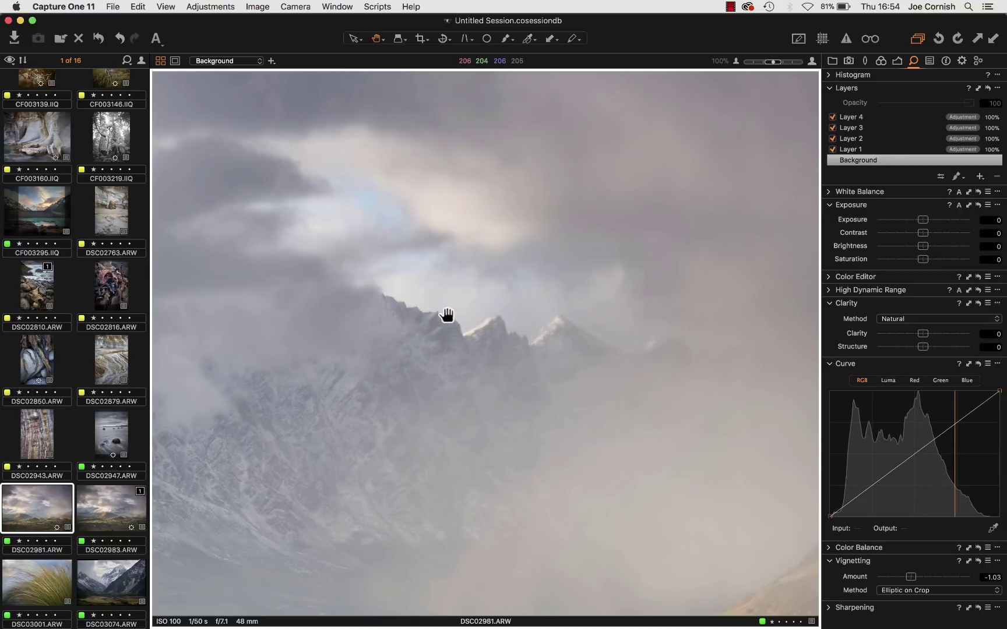
pyautogui.click(480, 335)
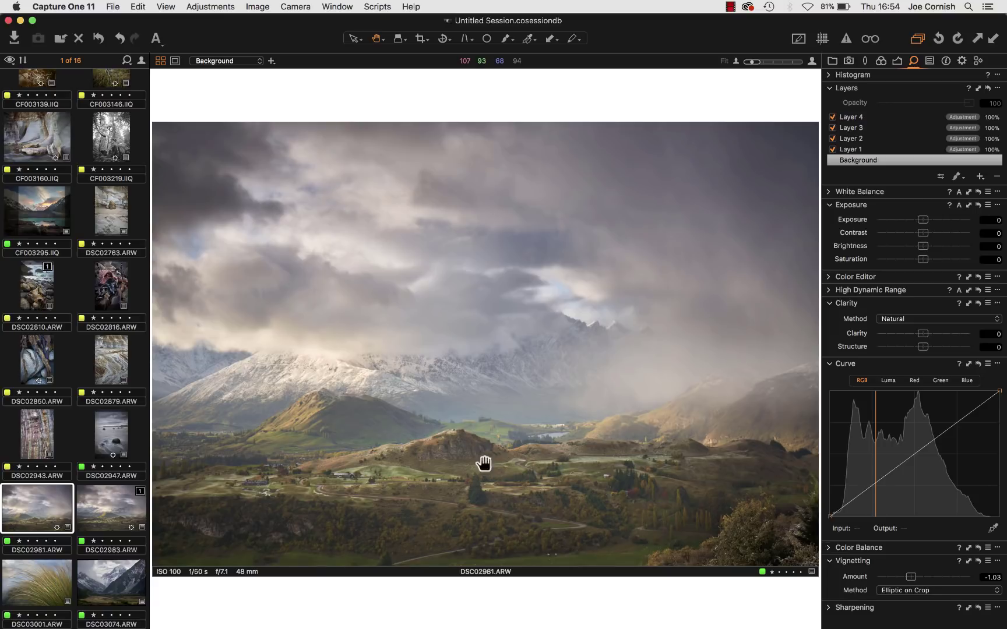
pyautogui.click(454, 425)
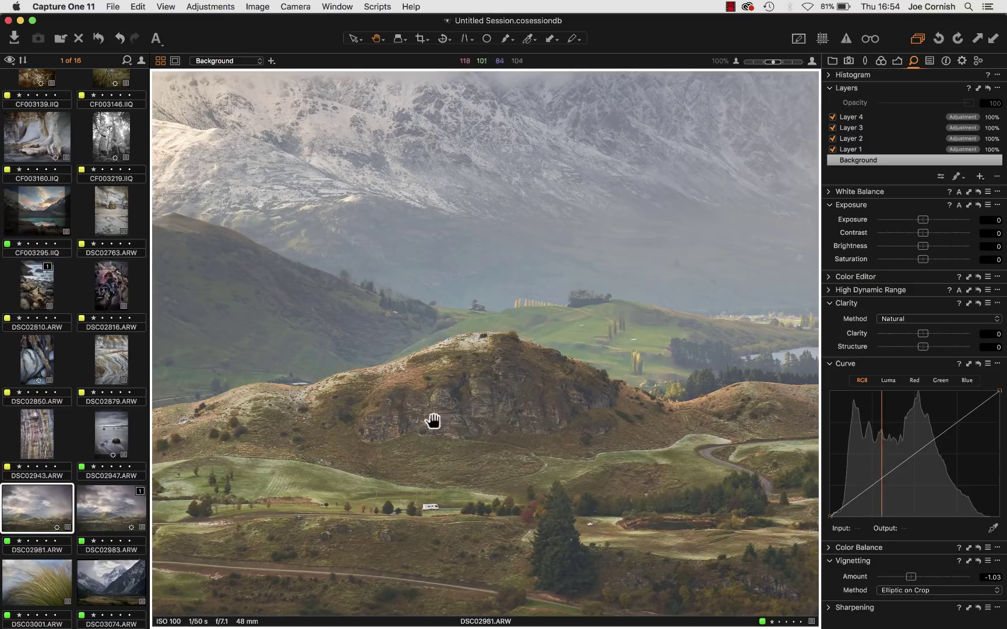
pyautogui.moveTo(479, 437); pyautogui.dragTo(348, 356)
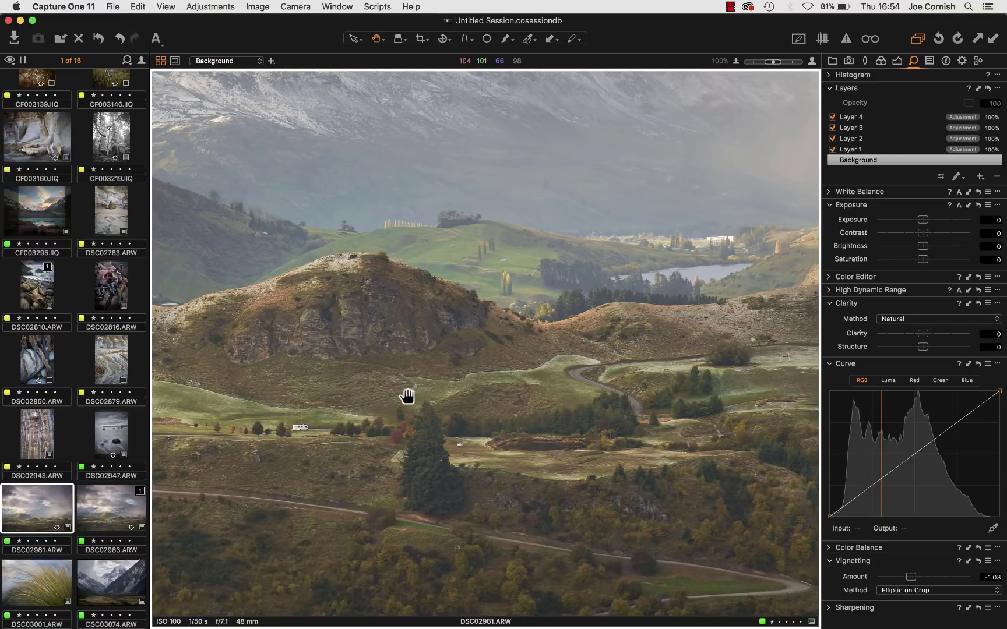
pyautogui.press('super+0')
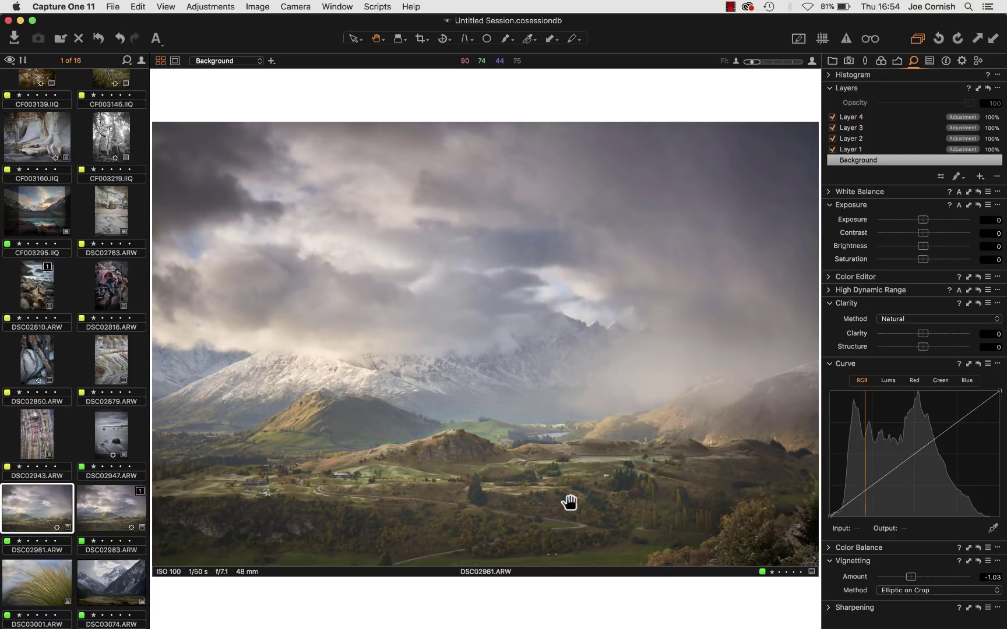
# Examine the autumn trees, winding road and wooded slope in the foreground of DSC02981.ARW at 100%, and return to the full image
pyautogui.click(664, 513)
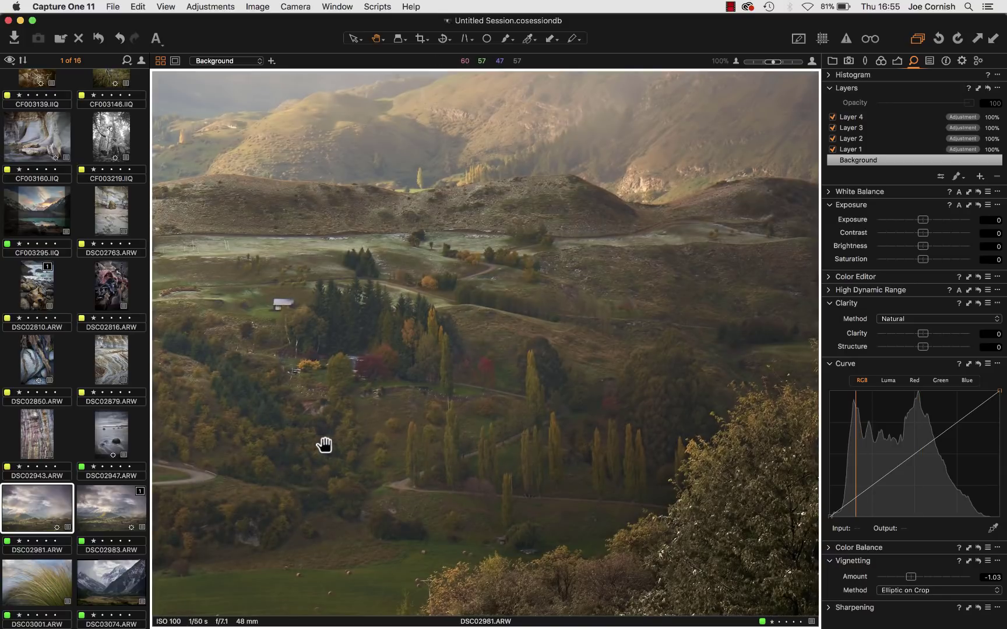
pyautogui.moveTo(327, 443); pyautogui.dragTo(587, 440)
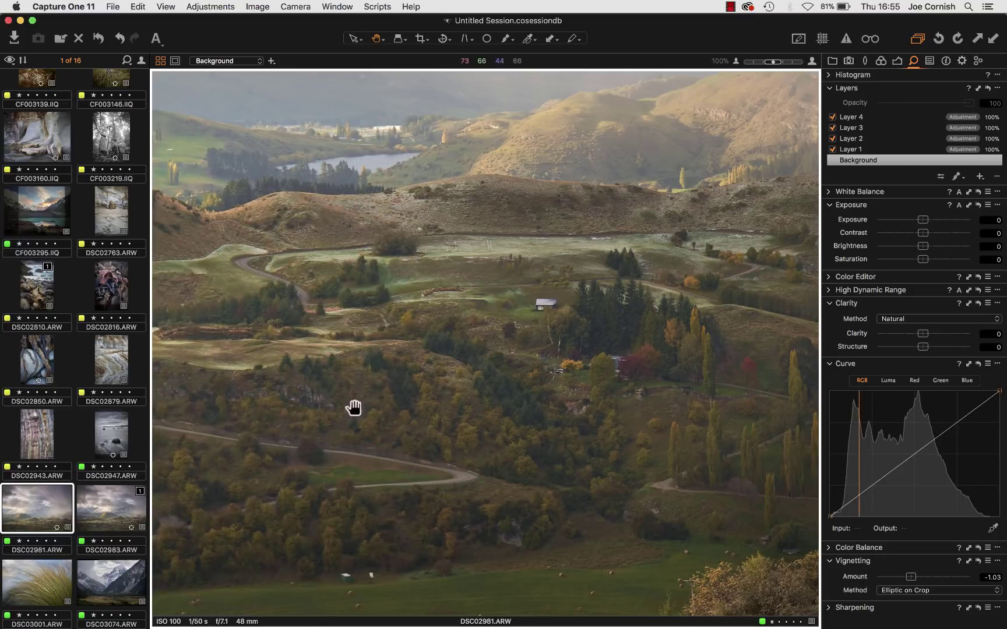
pyautogui.moveTo(312, 406); pyautogui.dragTo(496, 402)
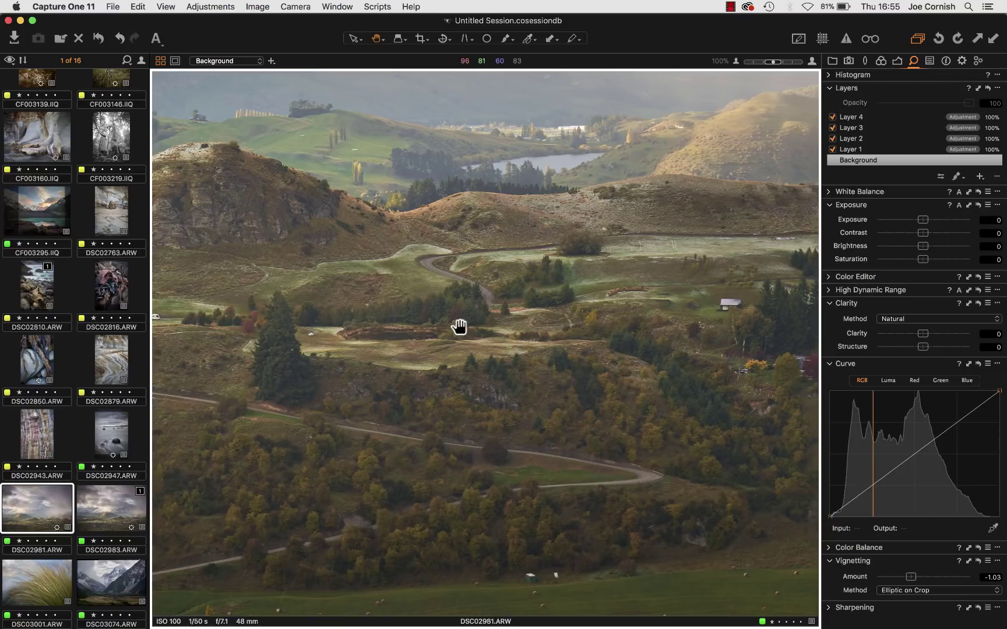
pyautogui.press('super+0')
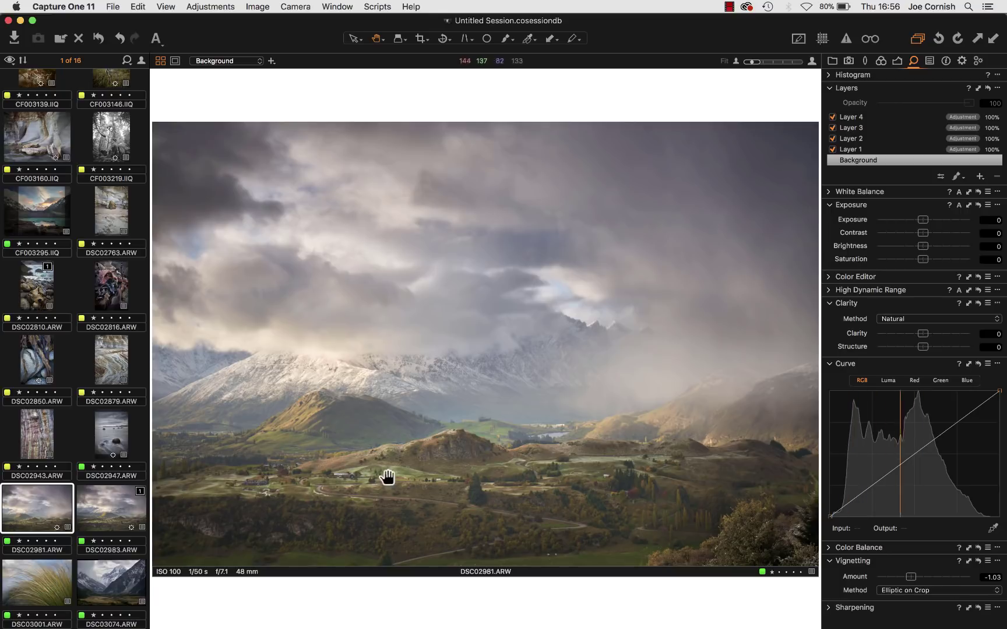
# Compare DSC02983.ARW and DSC02981.ARW by alternating between them, and view the grass close-up DSC03001.ARW
pyautogui.click(114, 511)
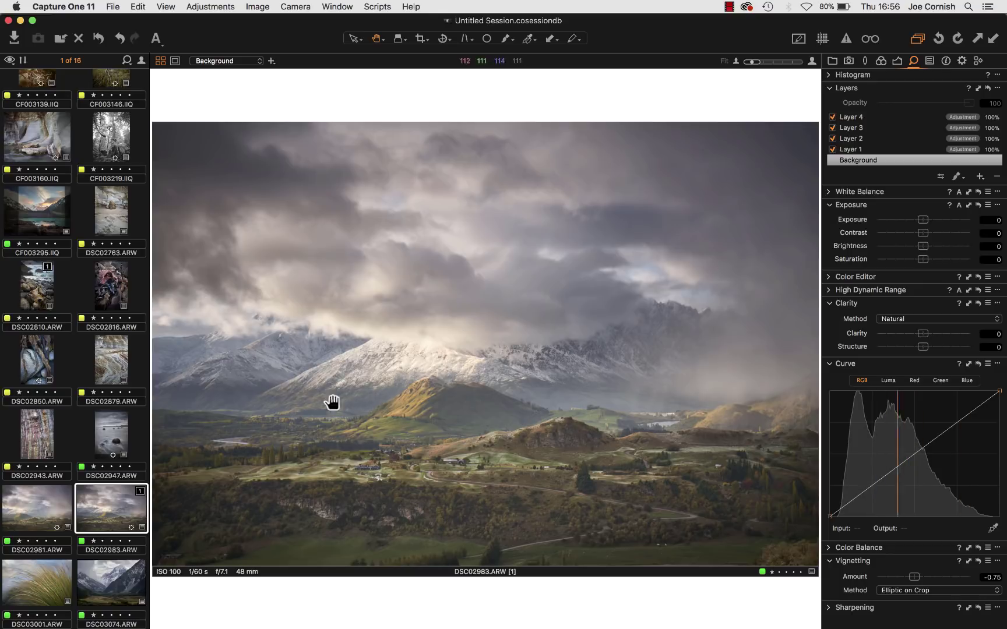
pyautogui.click(21, 513)
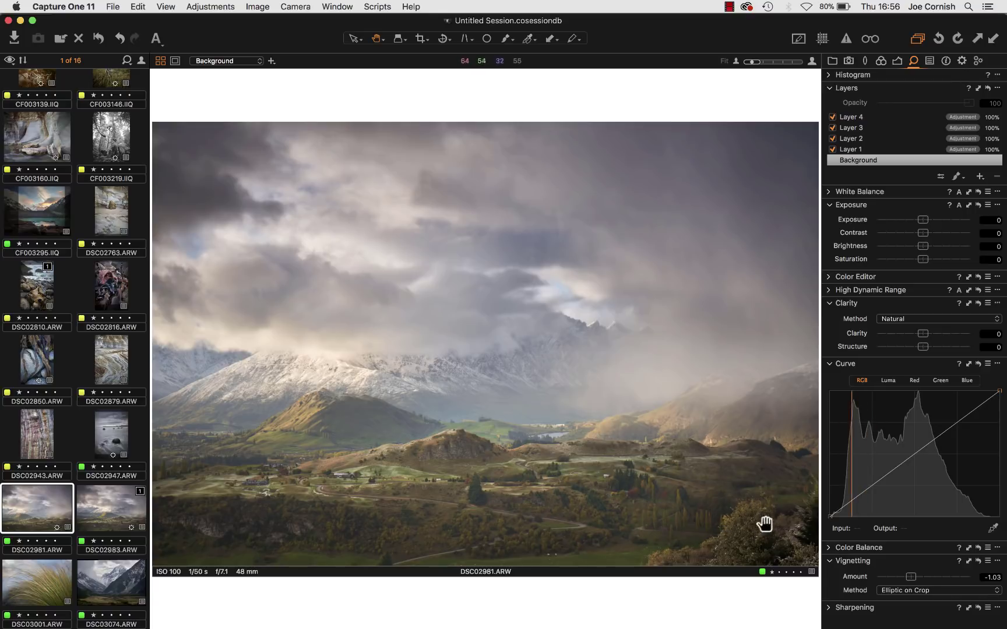
pyautogui.click(109, 501)
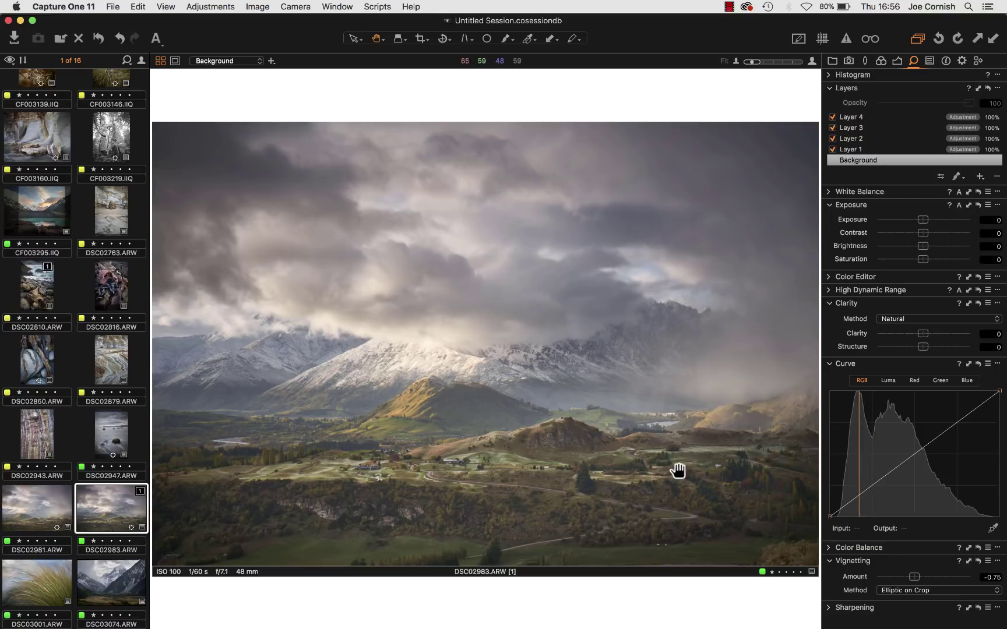
pyautogui.click(41, 517)
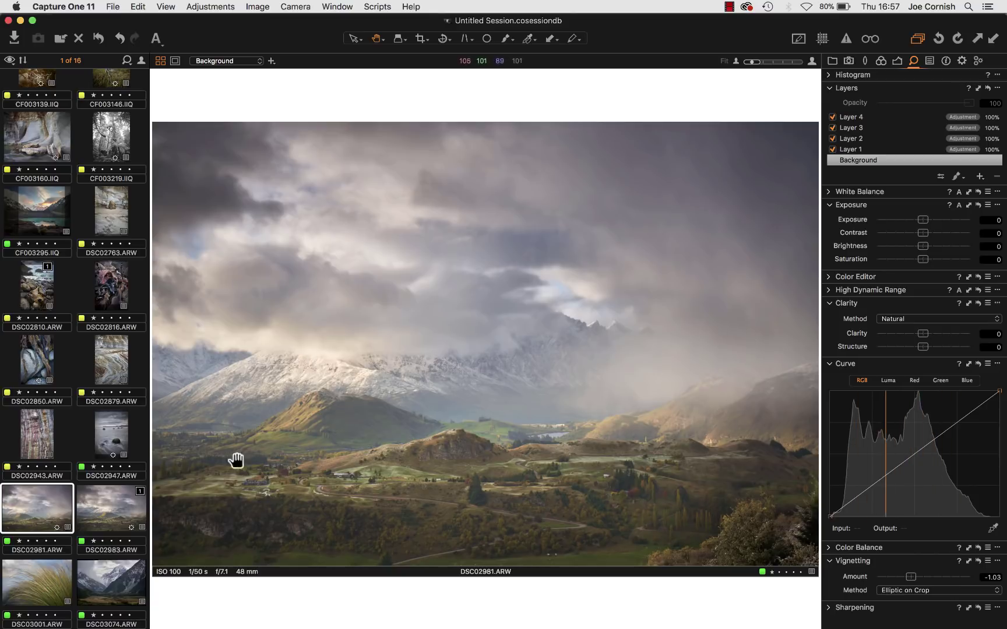
pyautogui.click(108, 512)
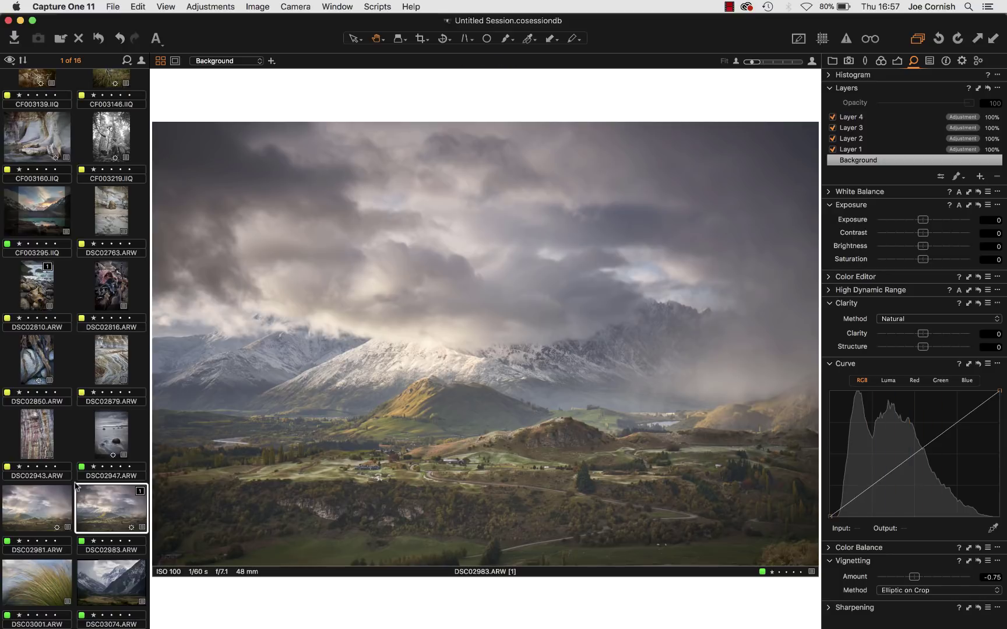
pyautogui.click(34, 589)
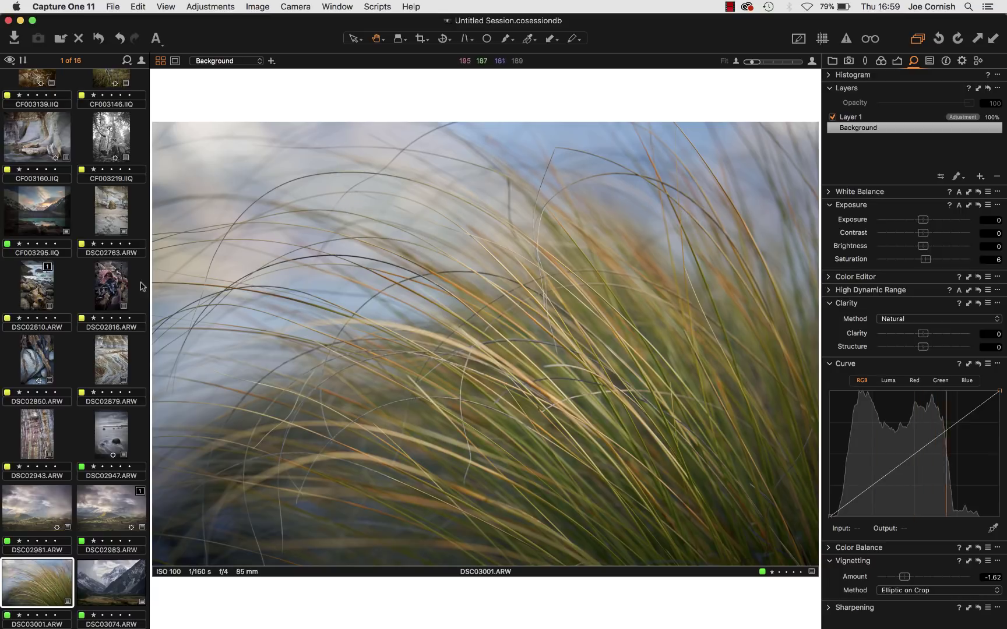
# Switch from Capture One to the desktop and open Remarkable stitch.psd in Photoshop
pyautogui.scroll(-3, 69, 317)
pyautogui.click(21, 20)
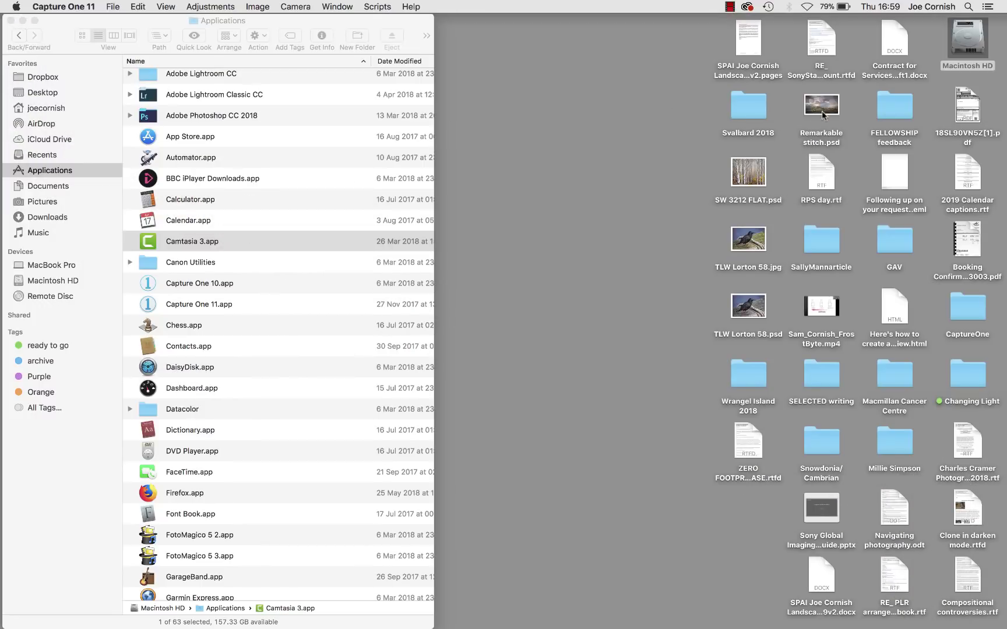
pyautogui.doubleClick(820, 108)
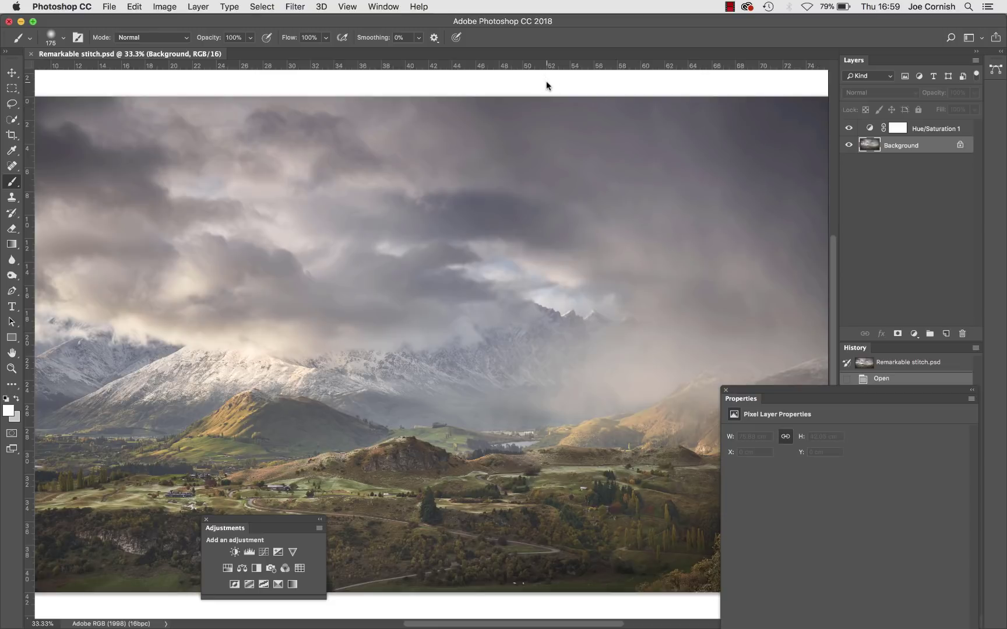
# Examine the entire stitched mountain landscape in full-screen mode without the interface, and return to the standard screen mode
pyautogui.press('f')
pyautogui.press('f')
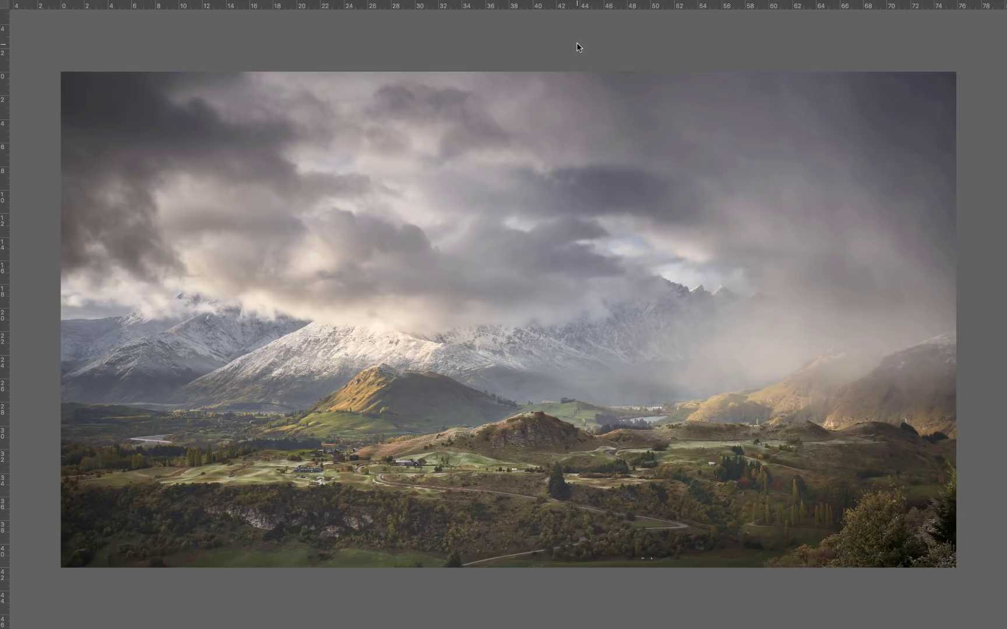
pyautogui.press('f')
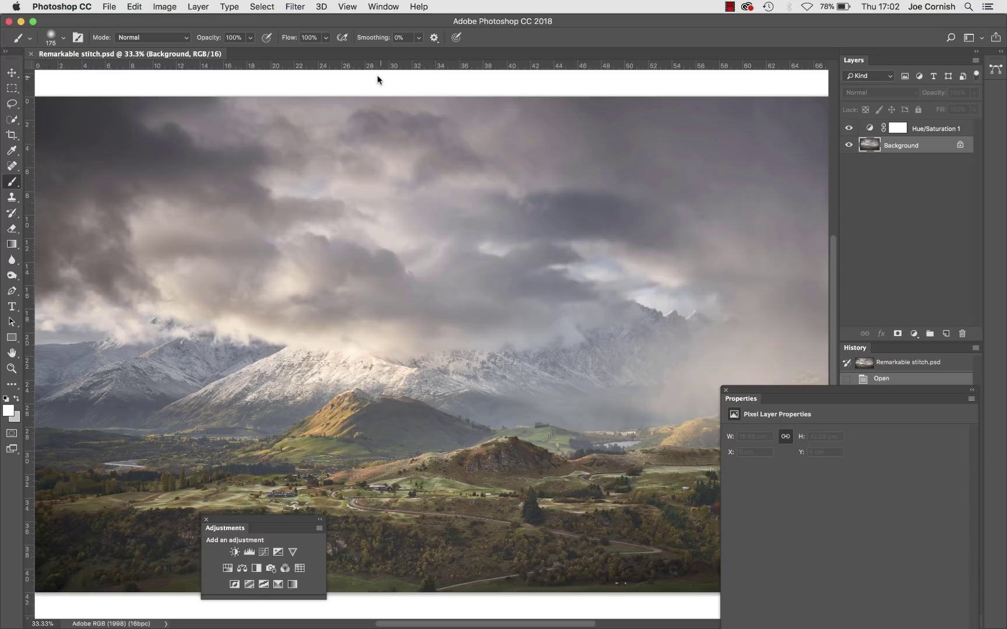
# Close the floating Properties and Adjustments panels, and show the whole image at 25% against a Black canvas surround
pyautogui.click(725, 390)
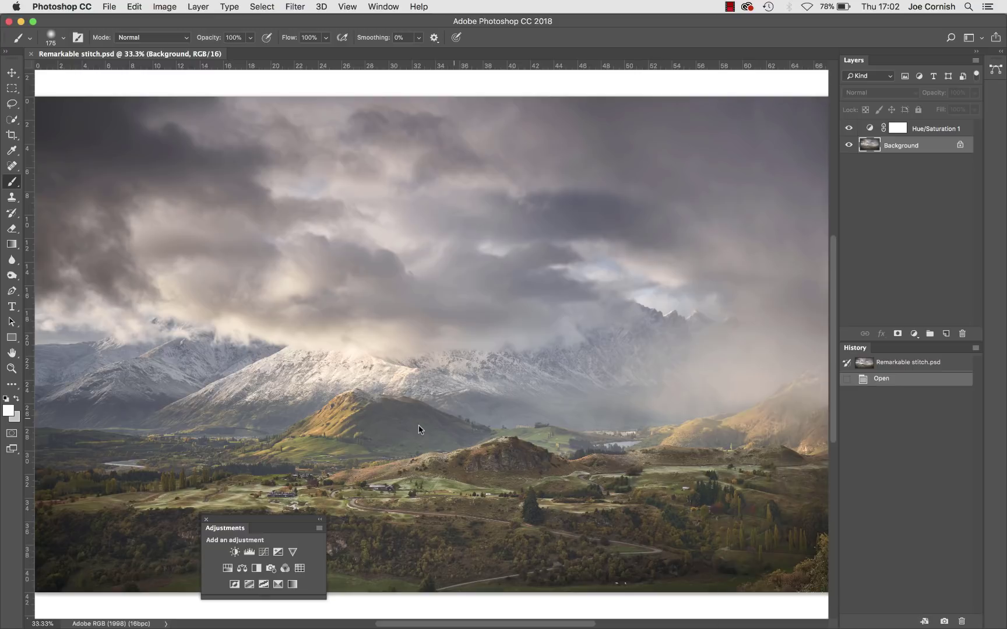
pyautogui.click(207, 520)
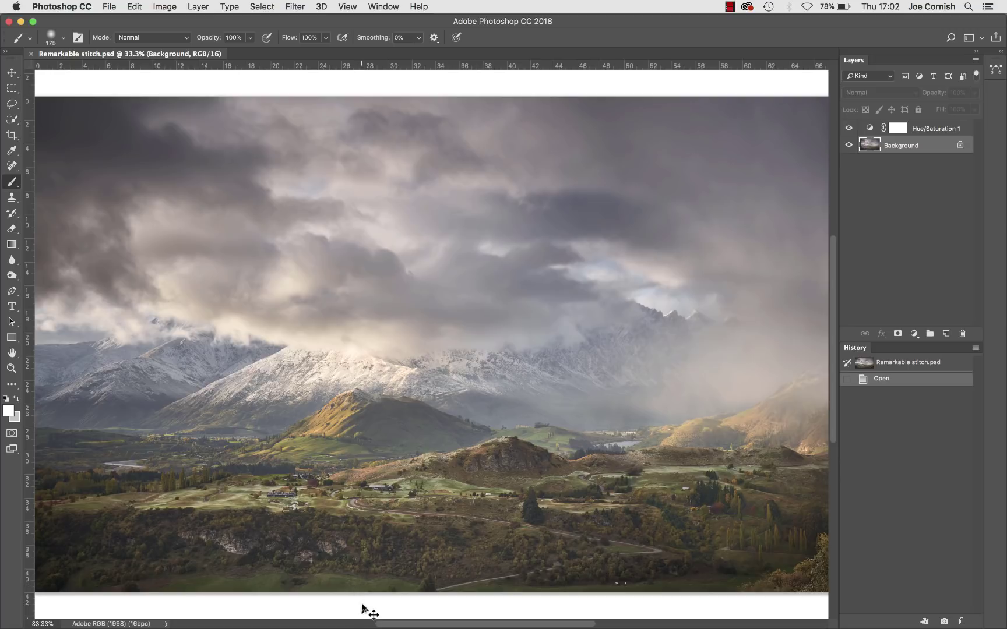
pyautogui.press('super+minus')
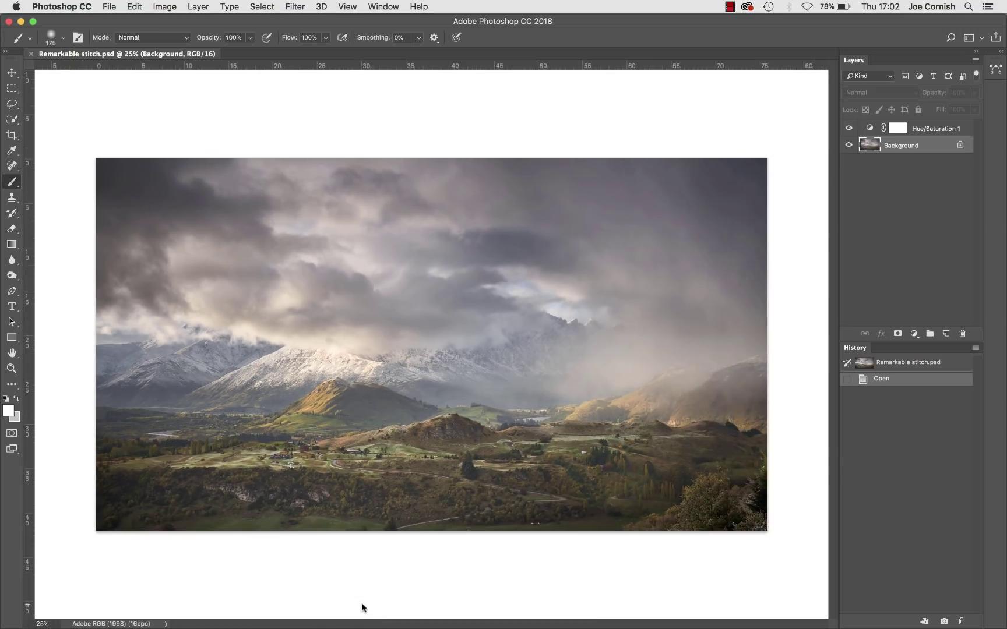
pyautogui.rightClick(483, 580)
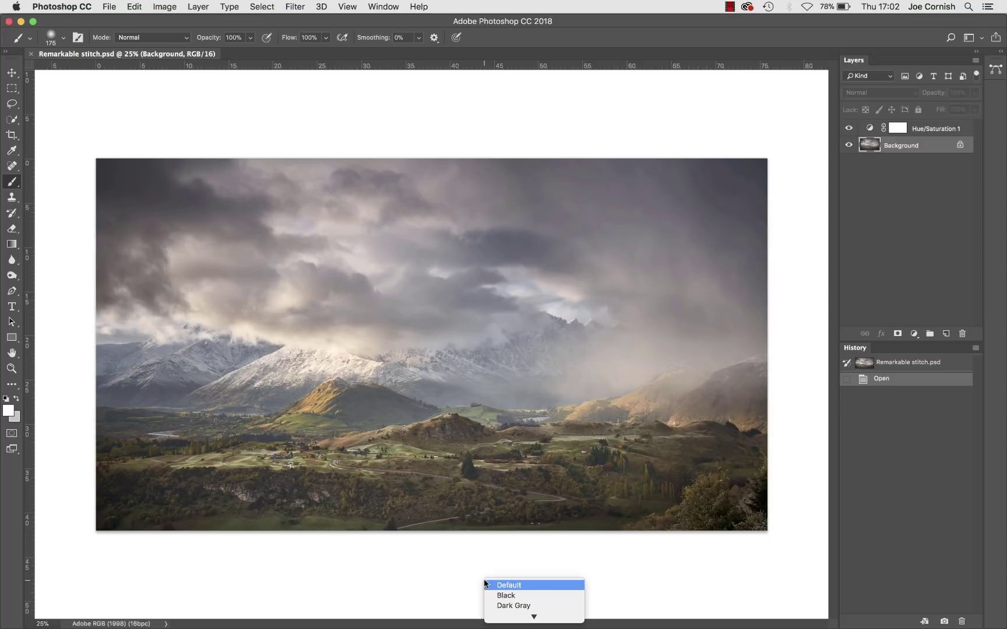
pyautogui.click(497, 595)
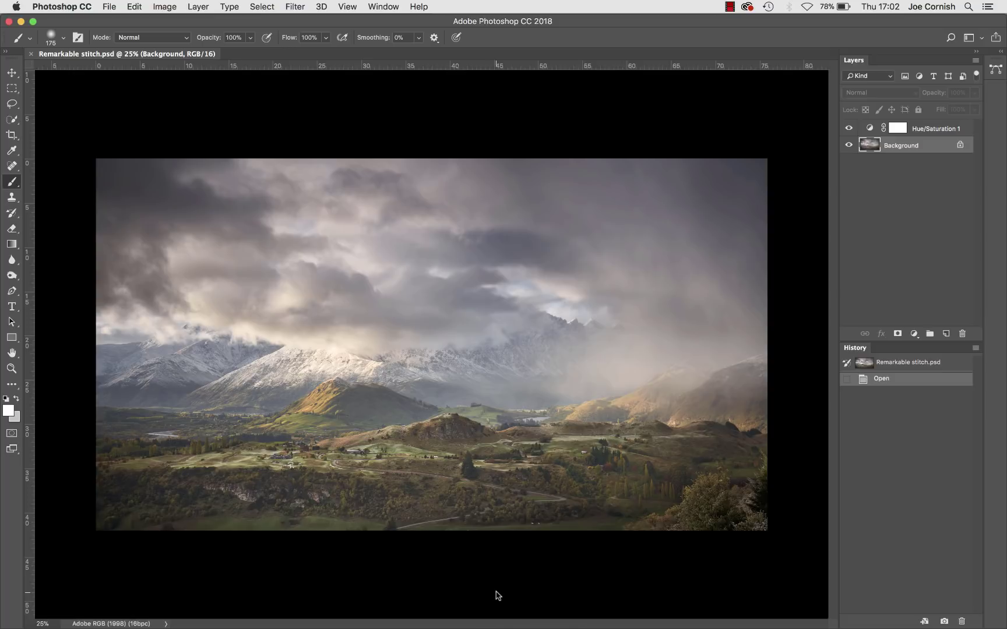